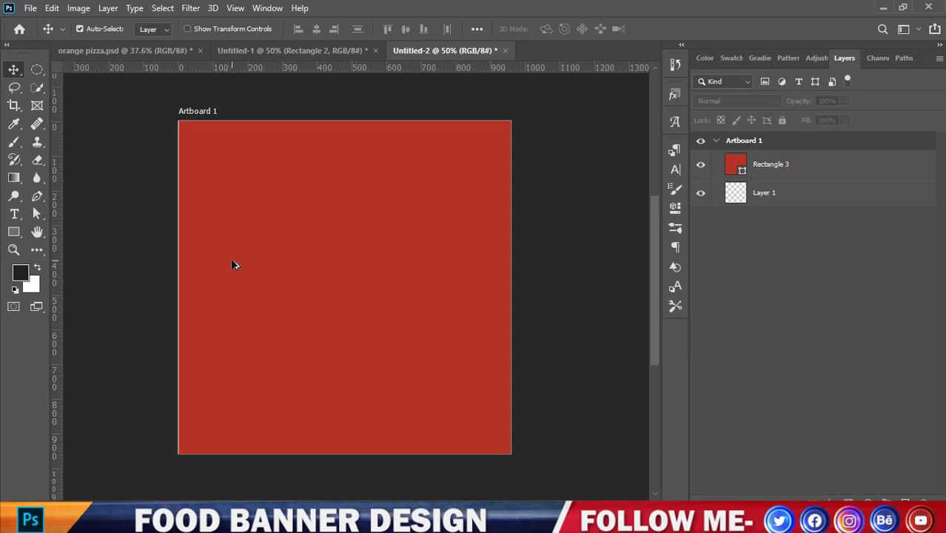
scroll(235, 264, up, 2)
scroll(253, 264, down, 1)
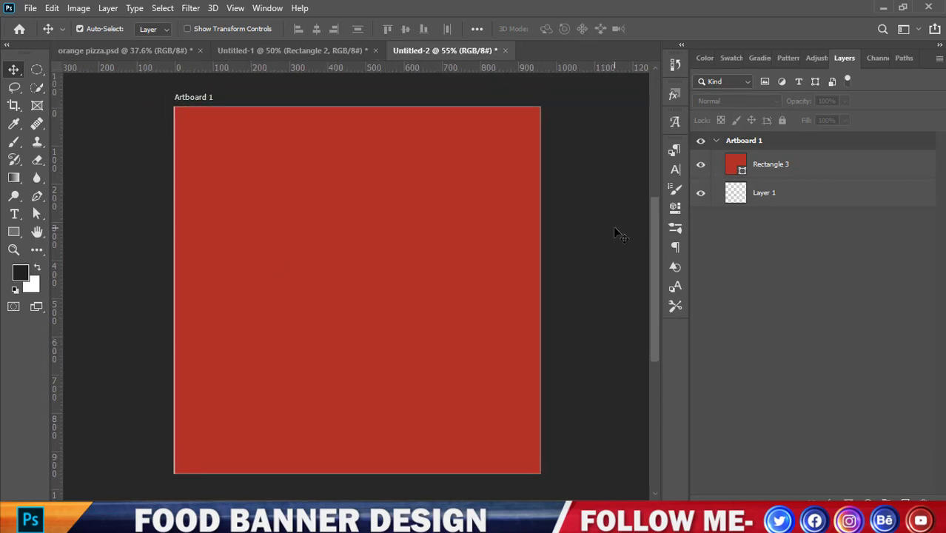
scroll(385, 178, up, 1)
scroll(382, 177, down, 1)
scroll(313, 225, up, 1)
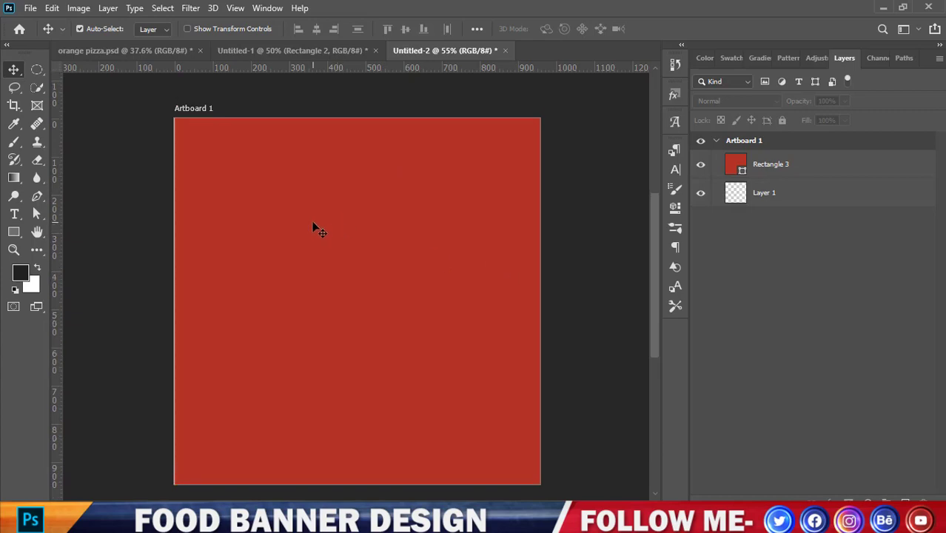
scroll(318, 226, down, 1)
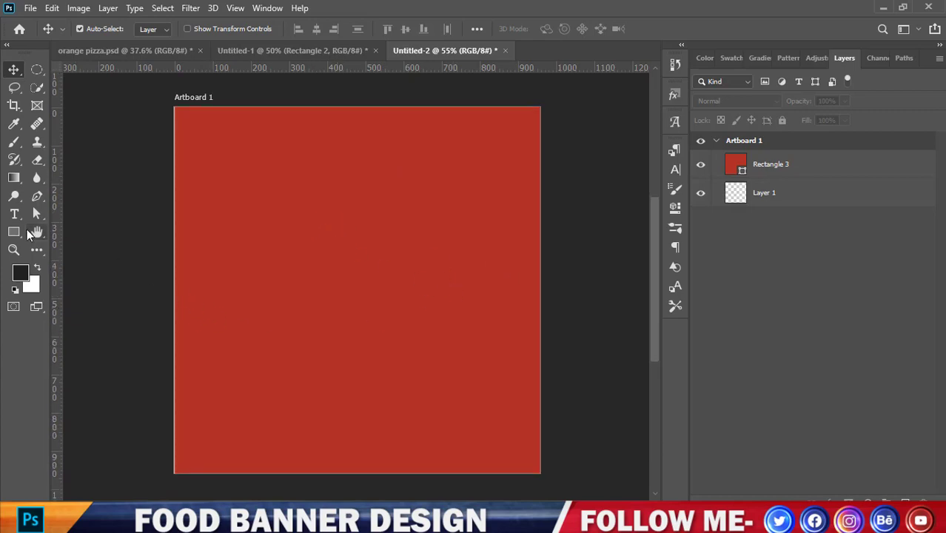
Step: Place the blue-concrete-textured-wall image from the product image folder over the red artboard, sized to cover it completely
click(883, 7)
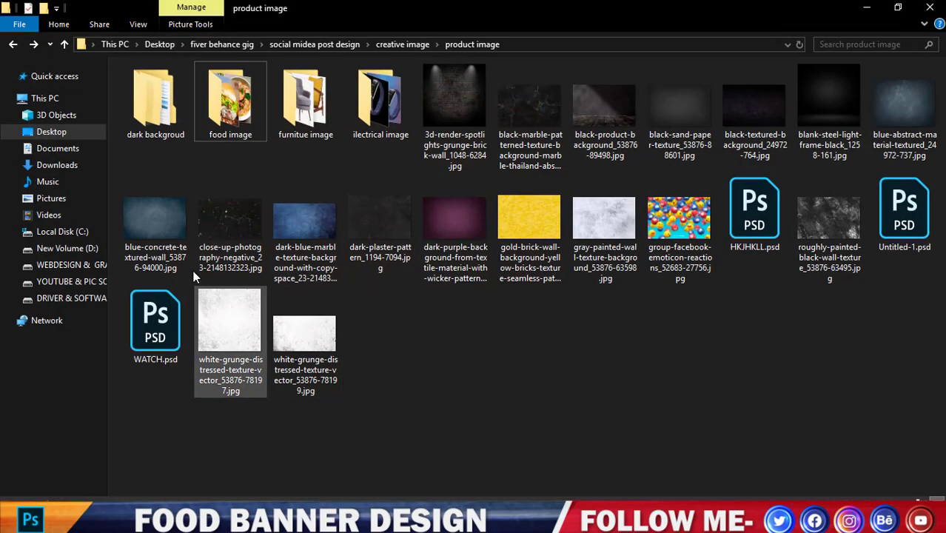
drag(155, 222, 398, 334)
drag(386, 291, 665, 305)
click(673, 28)
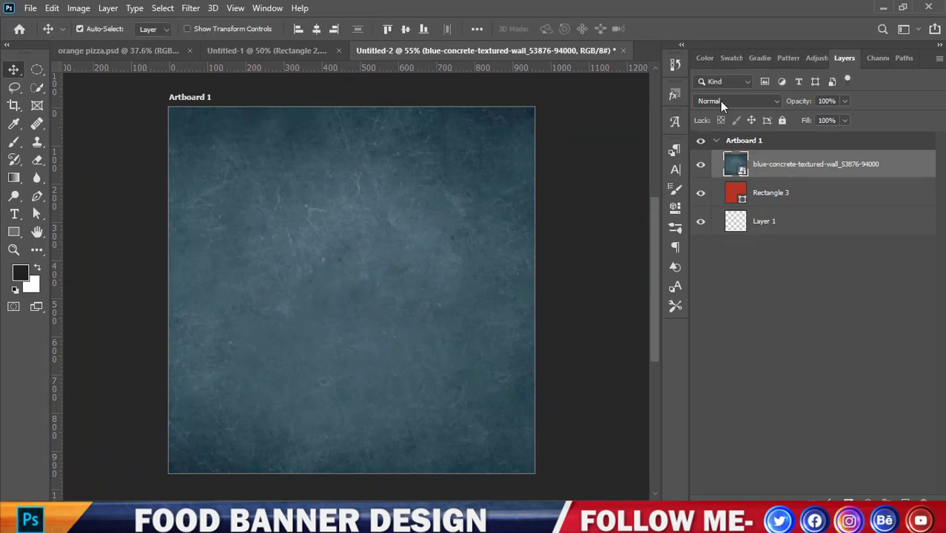
Step: Set the concrete texture layer's blending mode to Overlay
click(739, 100)
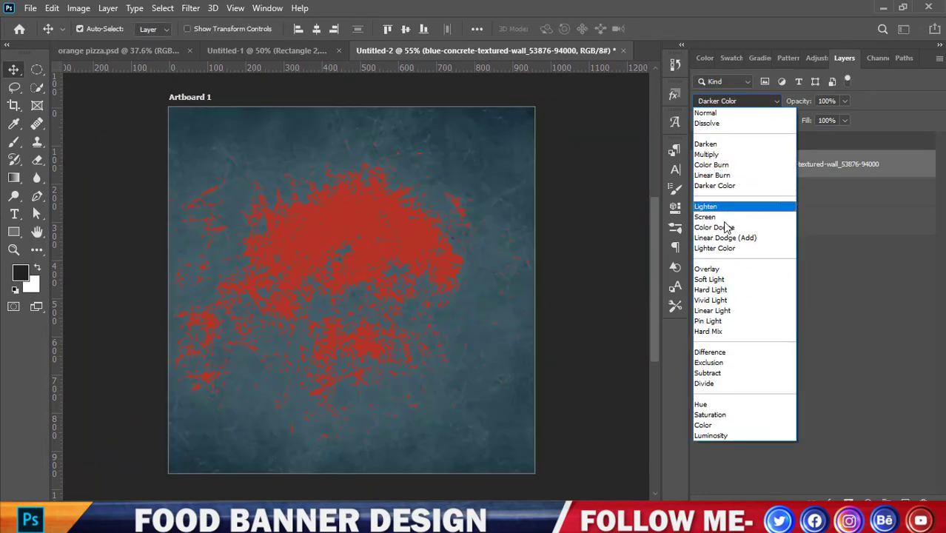
click(714, 271)
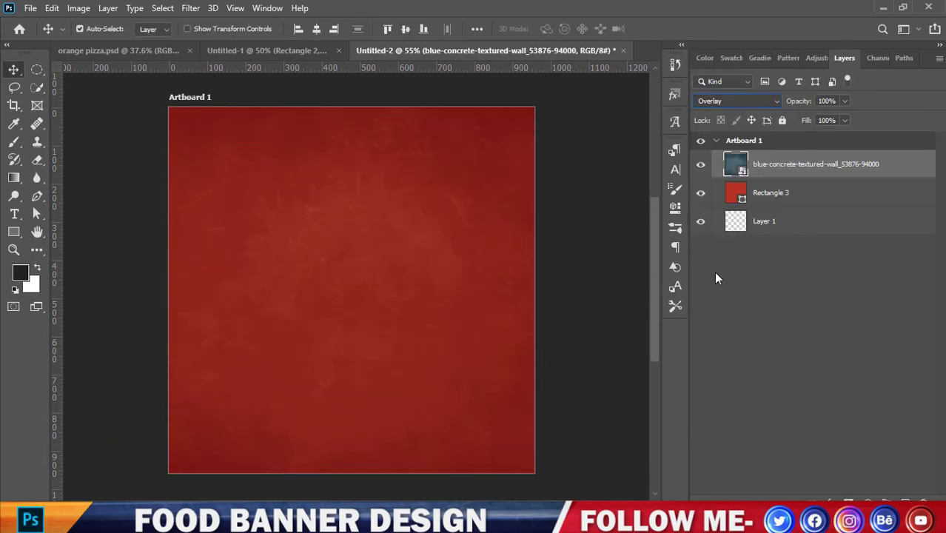
click(551, 270)
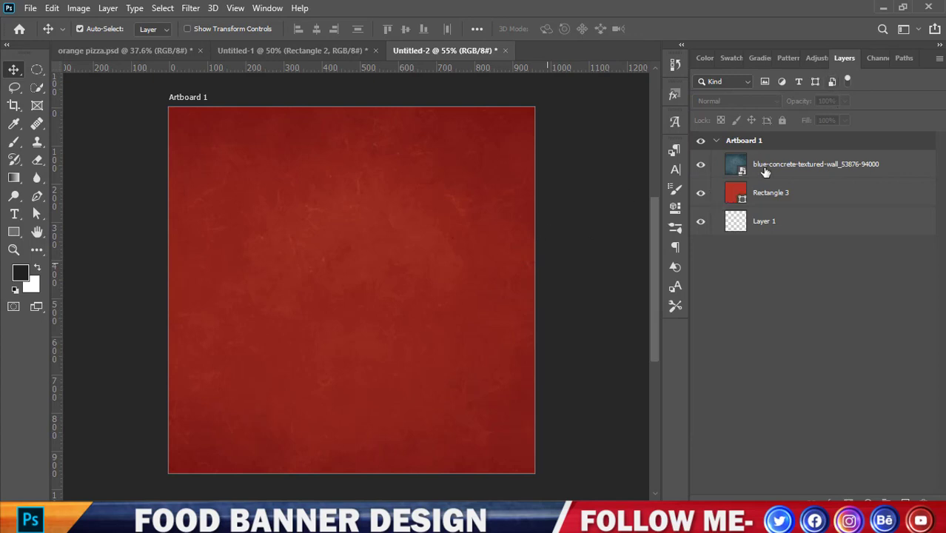
Step: Lower the opacity of the blue-concrete texture layer slightly
click(807, 165)
click(845, 101)
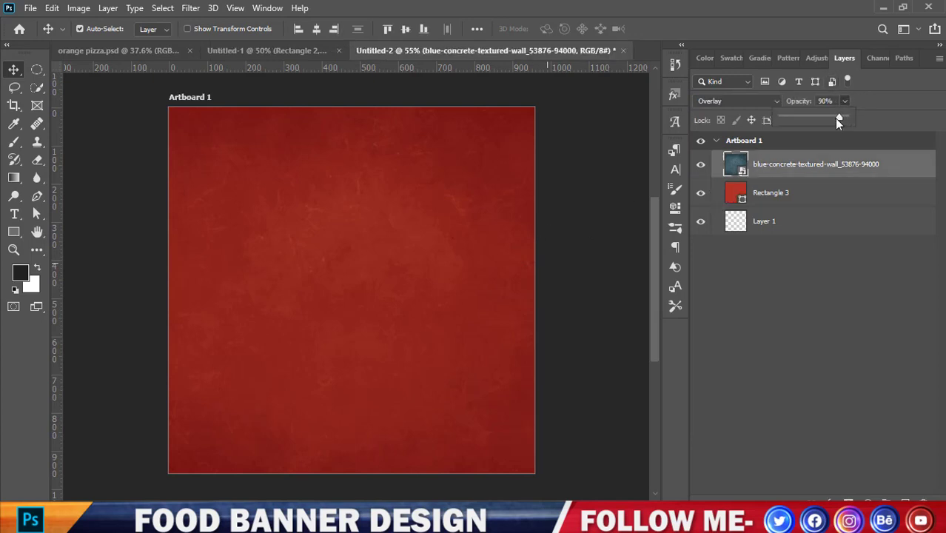
drag(836, 118, 832, 116)
click(559, 166)
click(560, 169)
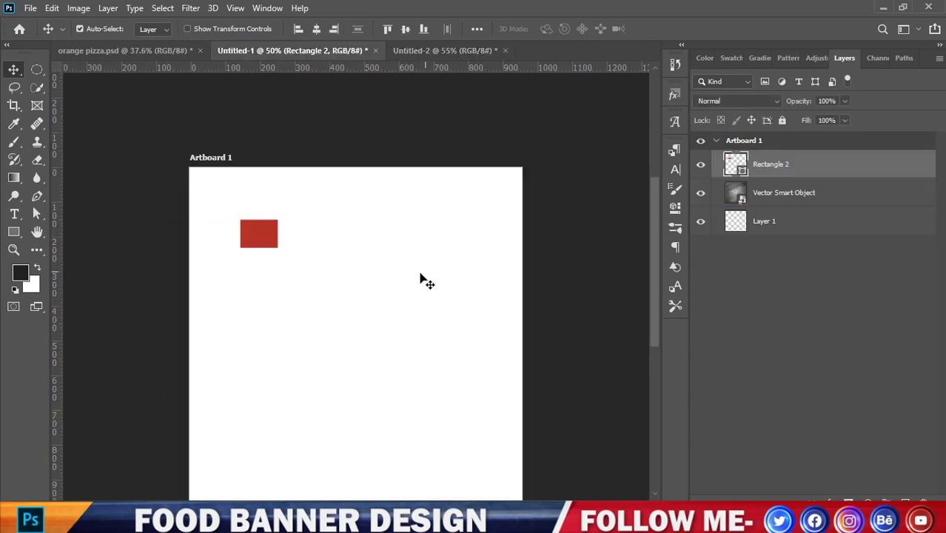
Step: Copy the grey Vector Smart Object texture from Untitled-1 onto the Untitled-2 artboard so that it covers the red background
drag(420, 276, 358, 298)
click(550, 264)
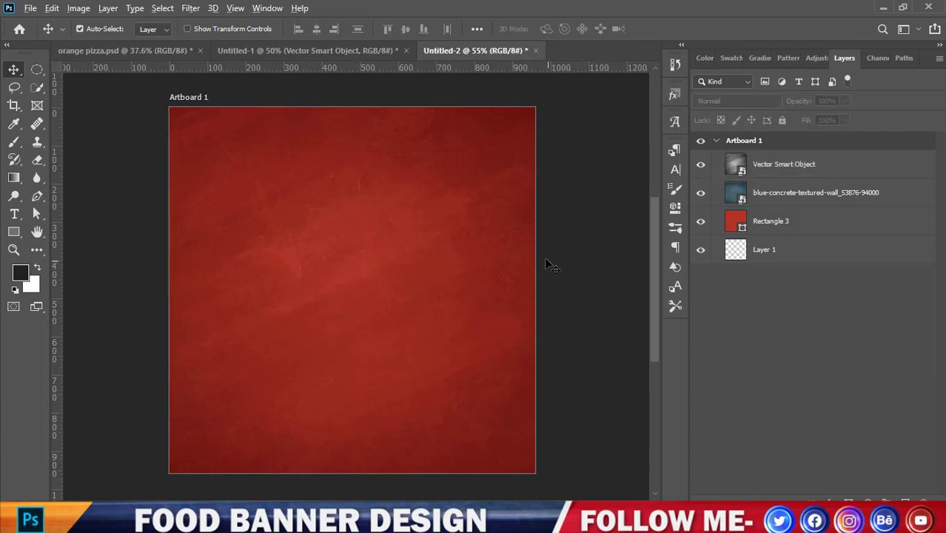
click(813, 176)
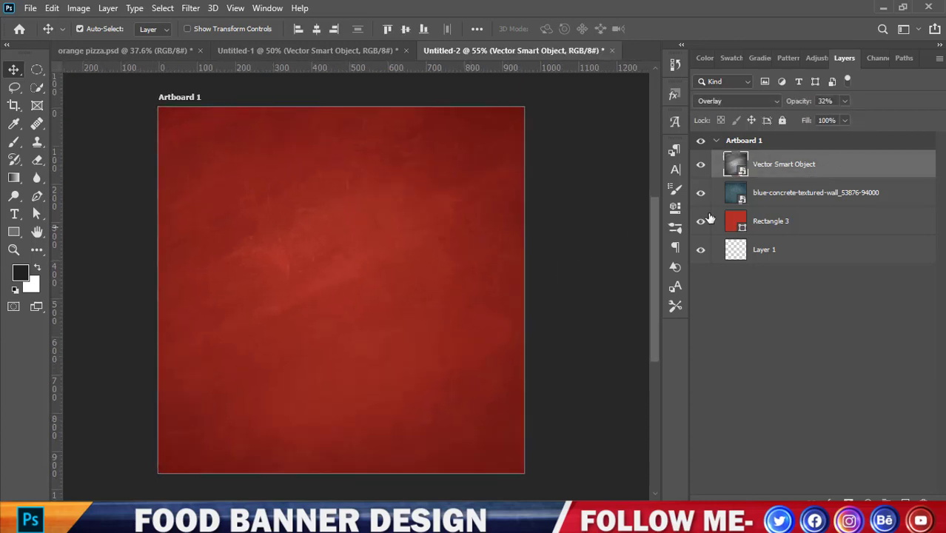
Step: Set the blue-concrete texture layer's opacity to 76%
click(774, 187)
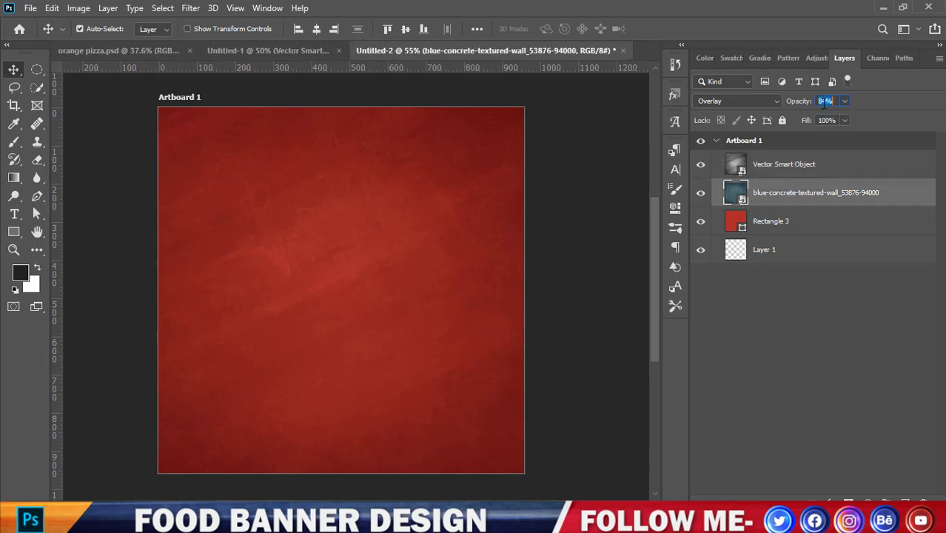
click(613, 227)
scroll(481, 257, down, 1)
scroll(439, 262, up, 1)
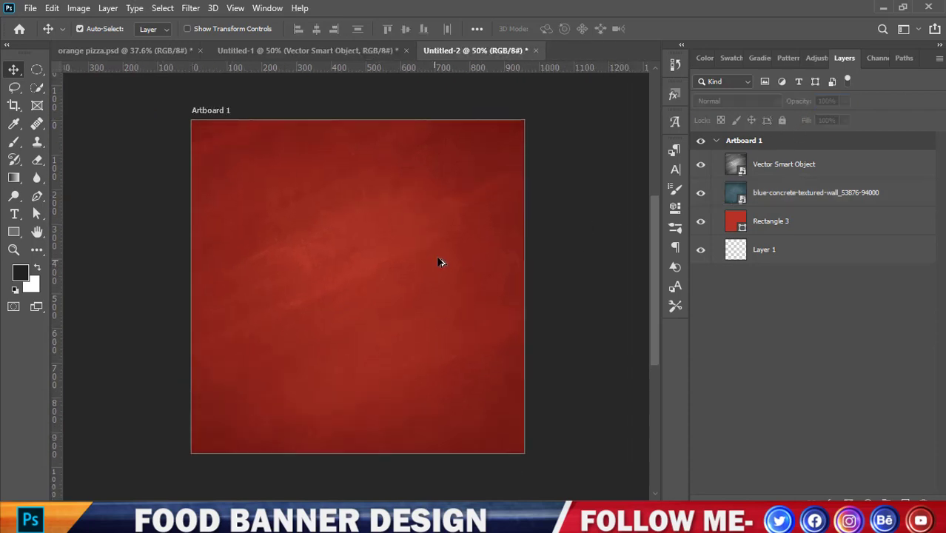
scroll(297, 250, up, 1)
scroll(371, 247, down, 1)
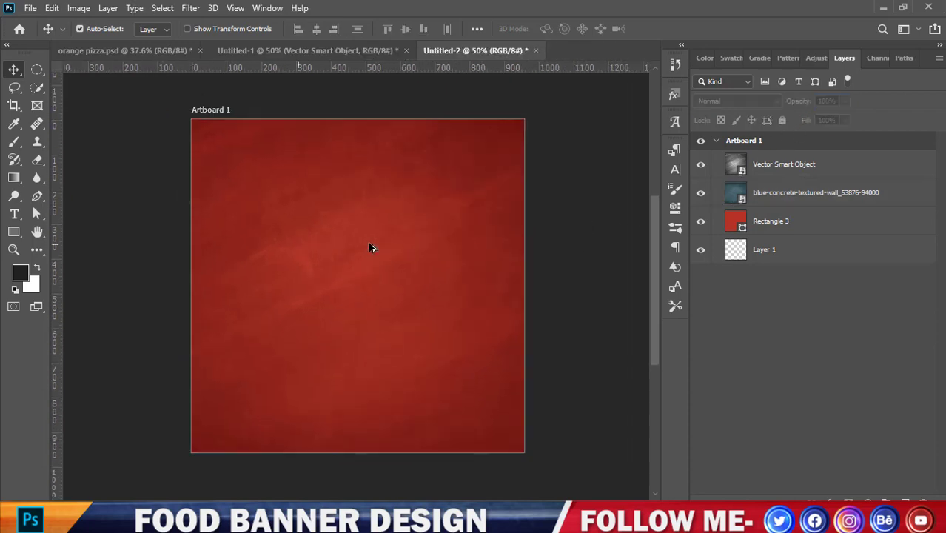
Step: Reduce the blue-concrete texture layer's opacity further in small increments
click(769, 201)
click(824, 100)
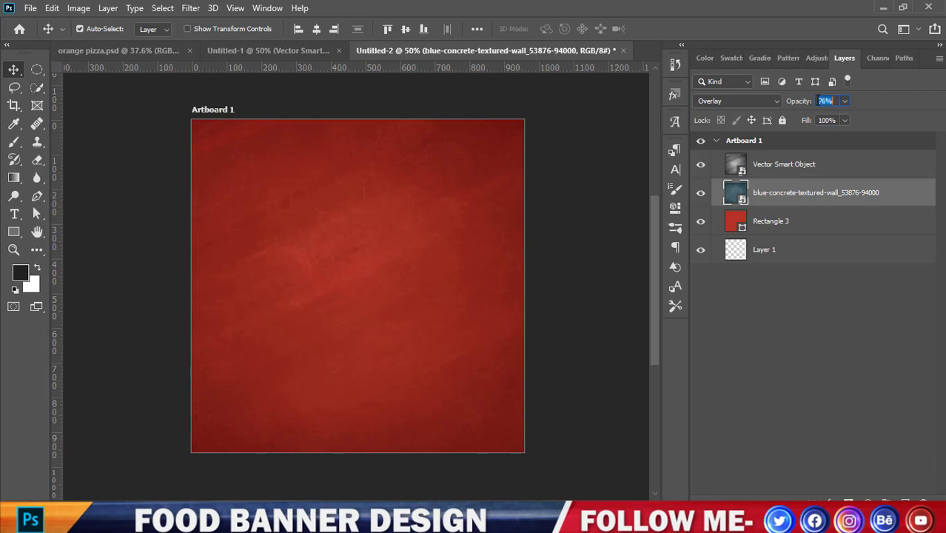
key(Down)
key(Down)
key(Down)
key(Down)
key(Down)
key(Down)
key(Down)
click(592, 225)
scroll(589, 188, up, 1)
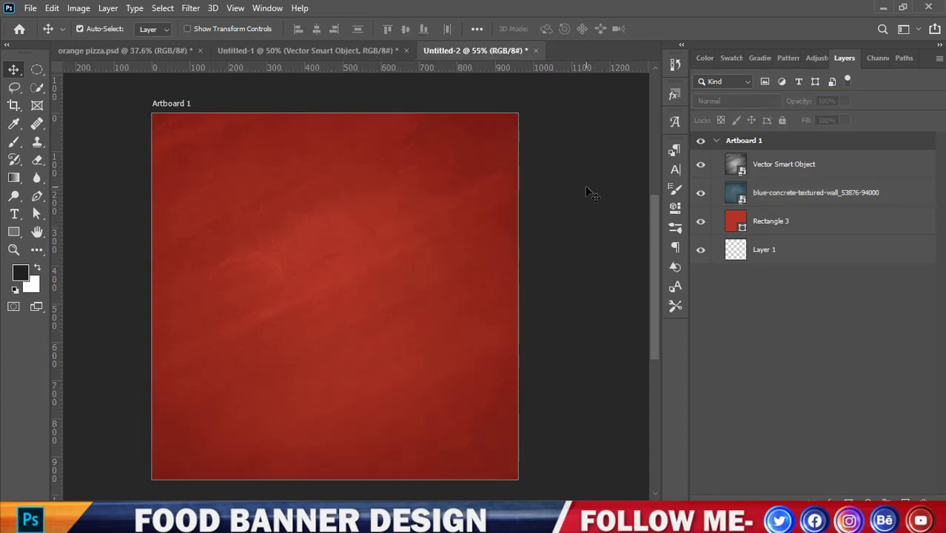
scroll(589, 188, down, 1)
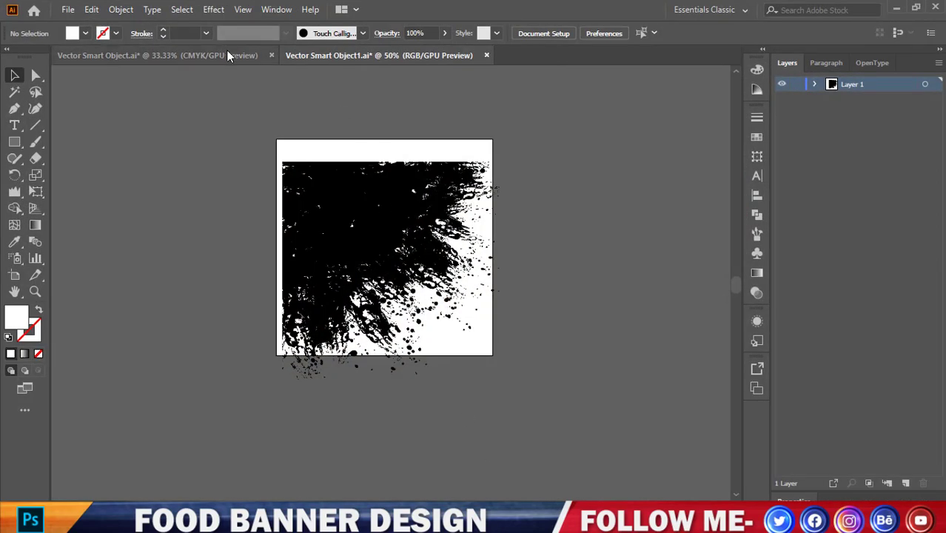
Step: Switch to Illustrator, copy the fruit and vegetable line art from Vector Smart Object.ai, and paste it into the Photoshop banner as a smart object
click(226, 50)
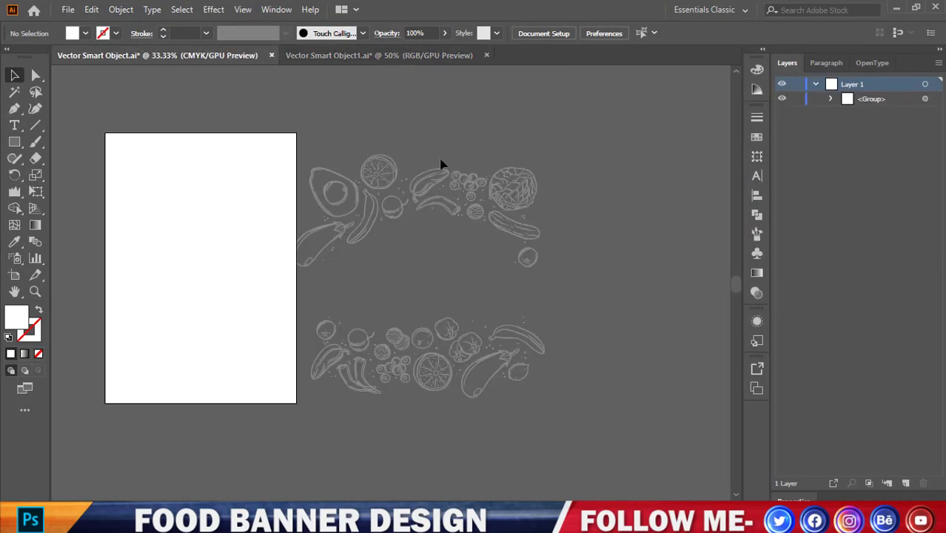
mouse_move(440, 164)
mouse_down()
mouse_move(500, 218)
mouse_move(513, 205)
mouse_move(518, 327)
mouse_move(437, 496)
mouse_move(484, 424)
mouse_move(386, 270)
mouse_up()
click(640, 199)
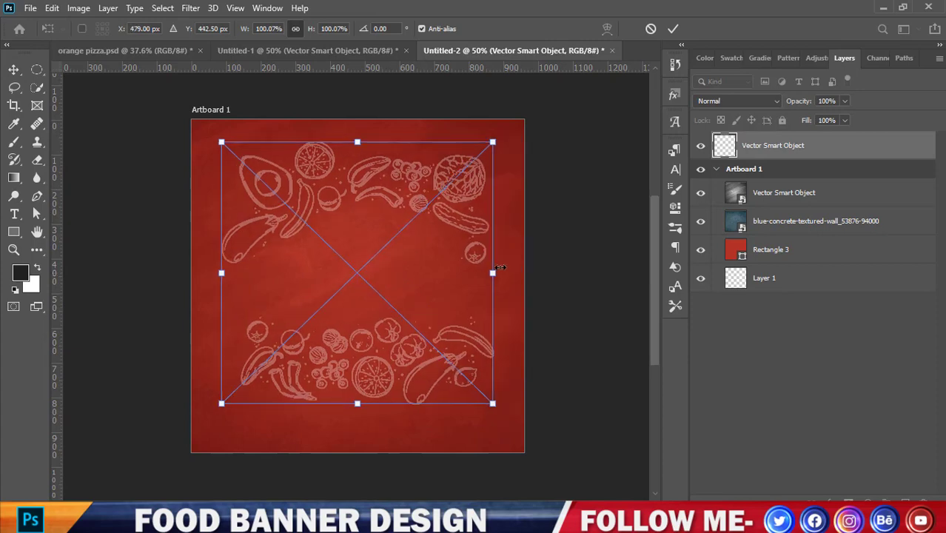
Step: Scale the pasted vegetable line art to about 163% and position it so the drawings frame the artboard's upper and lower edges
drag(490, 274, 544, 279)
drag(498, 166, 484, 170)
drag(530, 283, 564, 272)
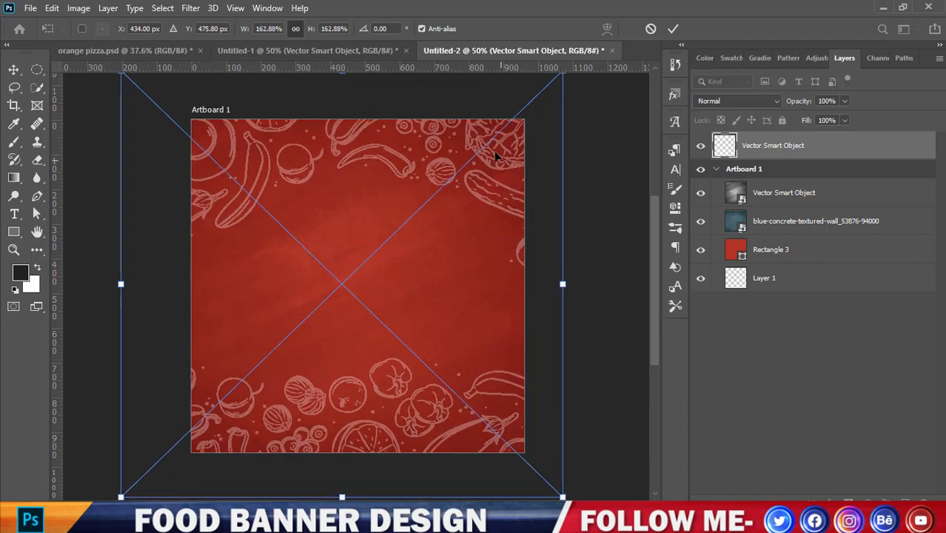
drag(485, 144, 490, 151)
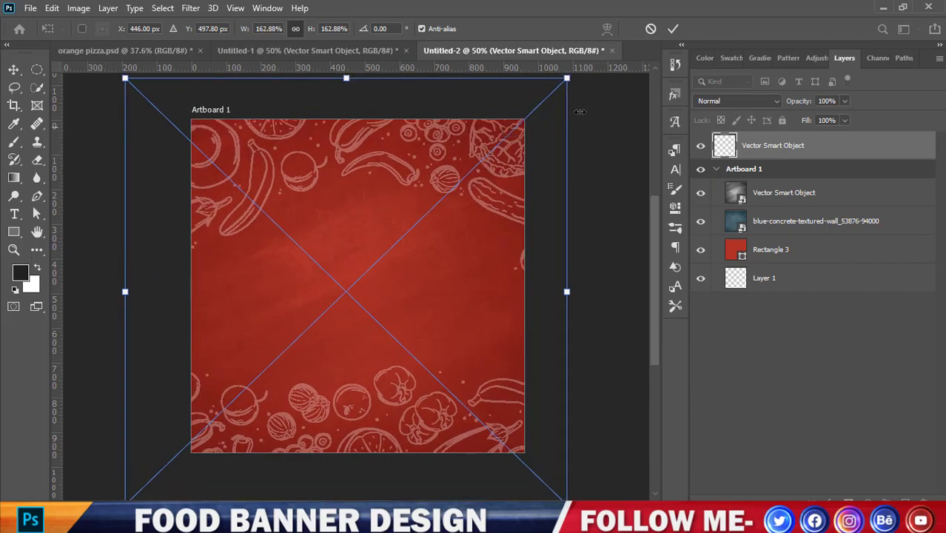
click(673, 28)
Step: Lower the vegetable line art layer's opacity to about 40%
click(846, 122)
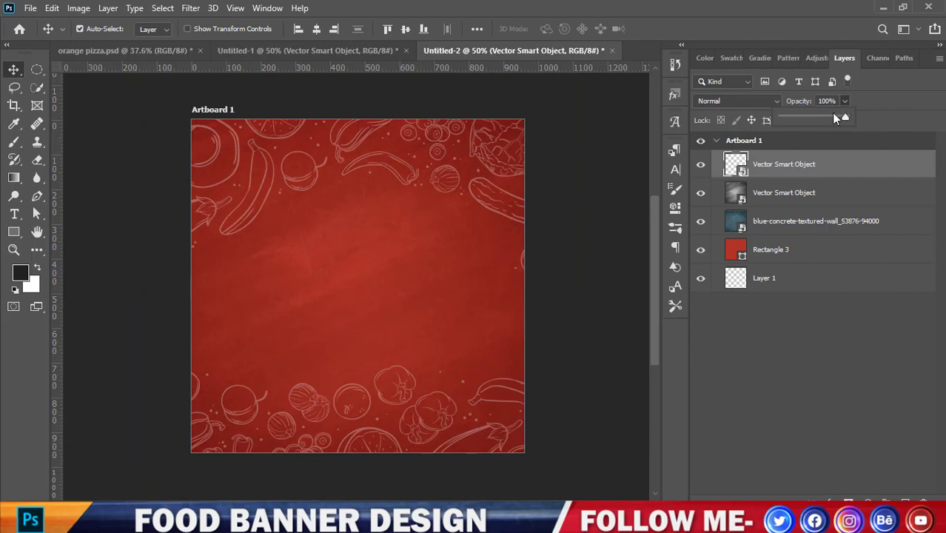
drag(823, 119, 806, 119)
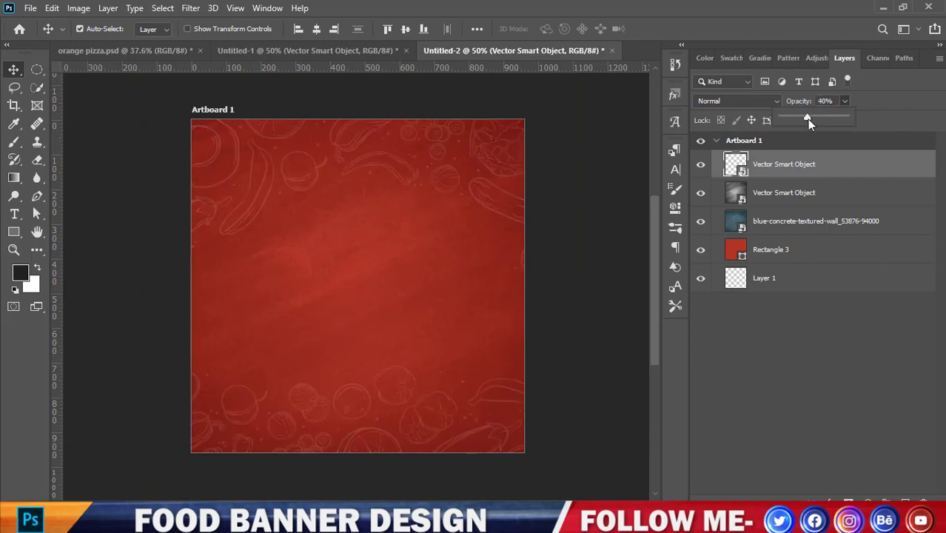
click(575, 205)
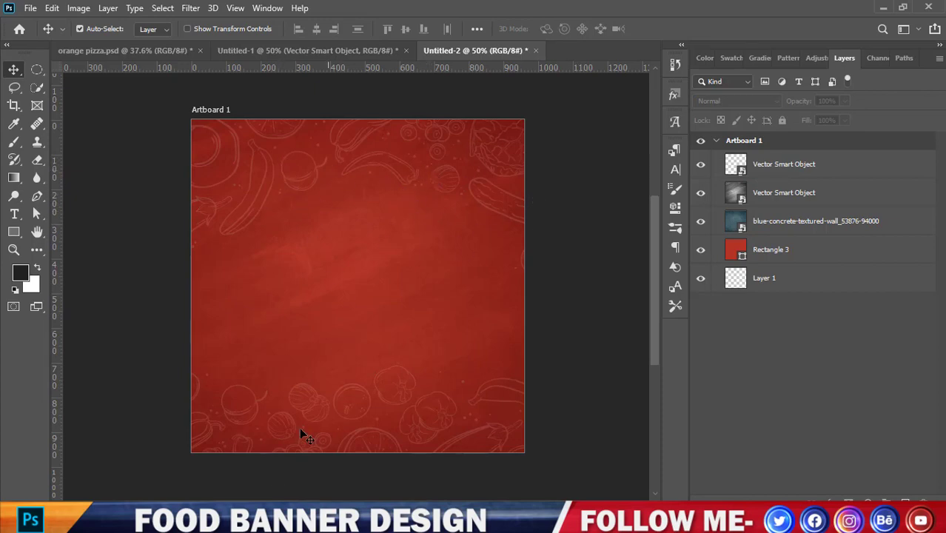
Step: Place the pizza-hut transparent-background PNG from the food image folder onto the artboard
key(alt+Tab)
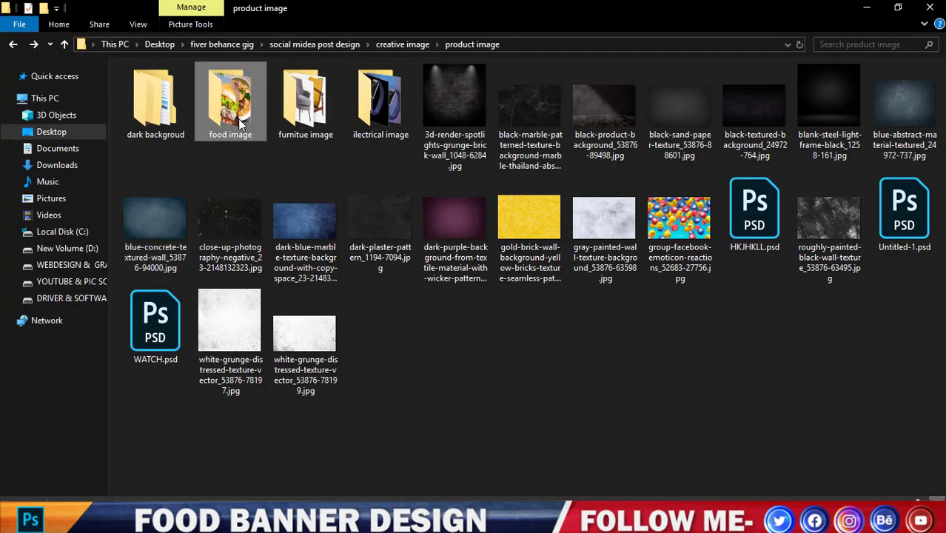
double_click(229, 96)
scroll(596, 326, down, 1)
drag(809, 118, 407, 364)
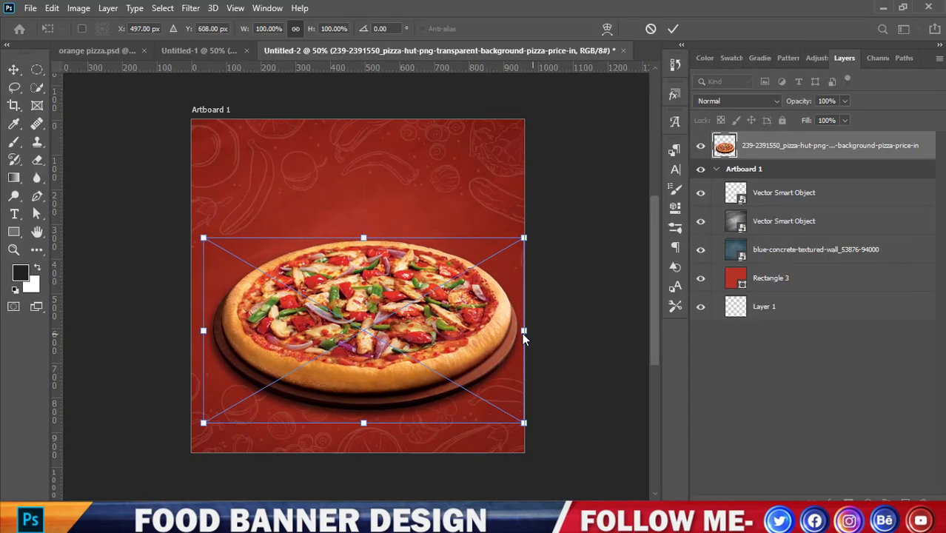
Step: Scale the pizza image down slightly and place it in the lower middle of the artboard
drag(522, 339, 496, 331)
drag(414, 322, 376, 355)
click(672, 29)
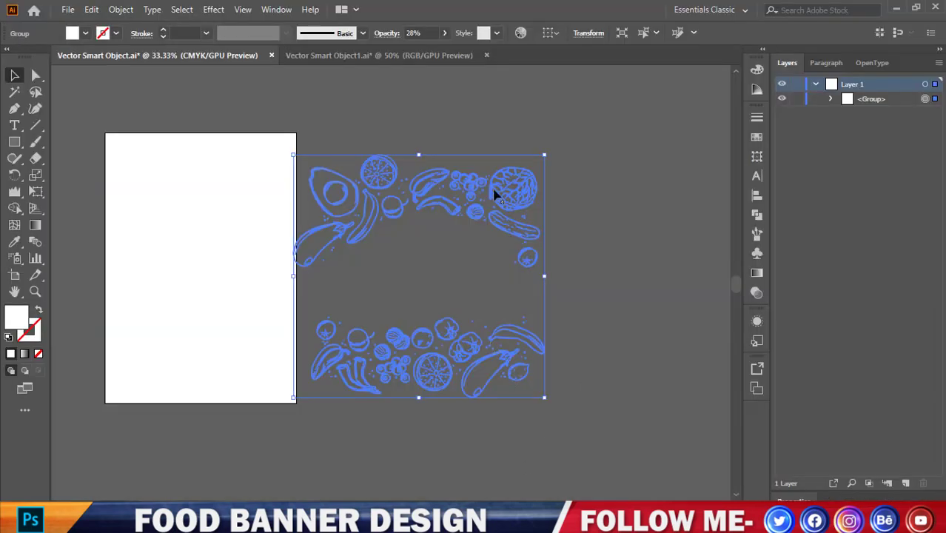
Step: Copy the black ink splatter artwork from Vector Smart Object1.ai in Illustrator
click(368, 57)
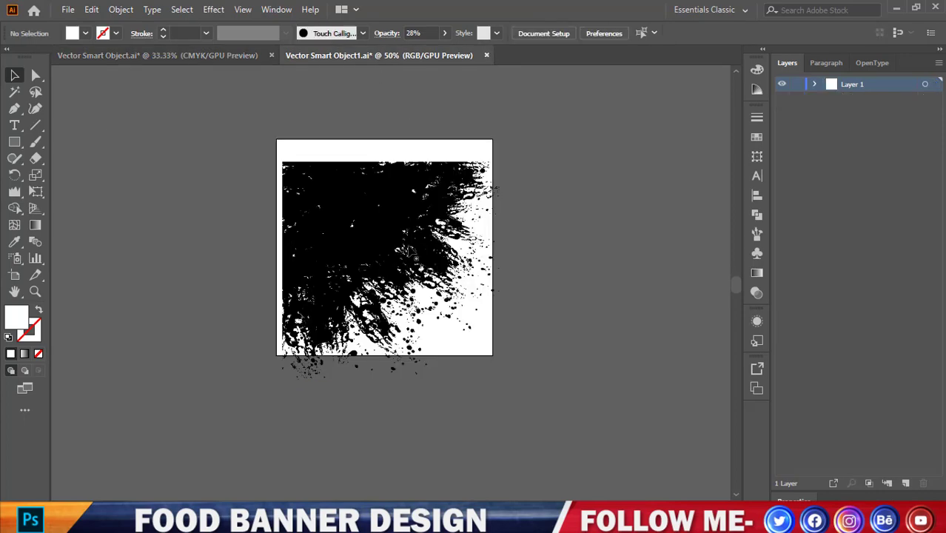
drag(467, 326, 597, 474)
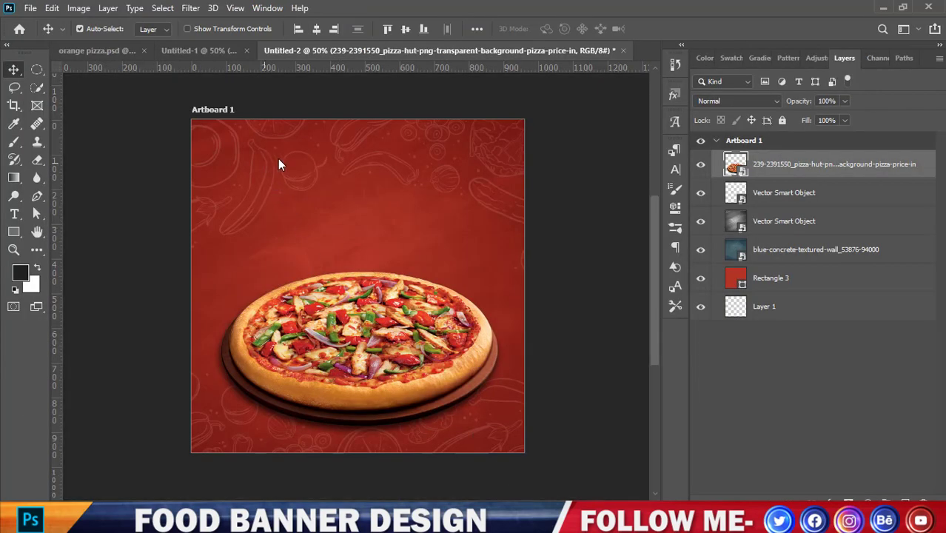
key(ctrl+v)
drag(278, 159, 229, 146)
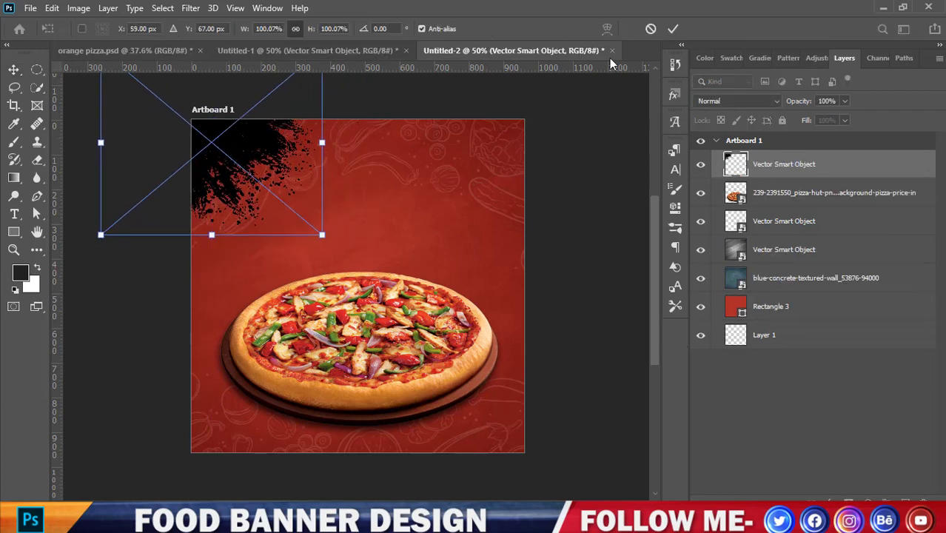
click(652, 28)
Step: Nudge the pizza up slightly, and paste the black splatter as a smart object over the artboard's upper-left corner
key(shift+Up)
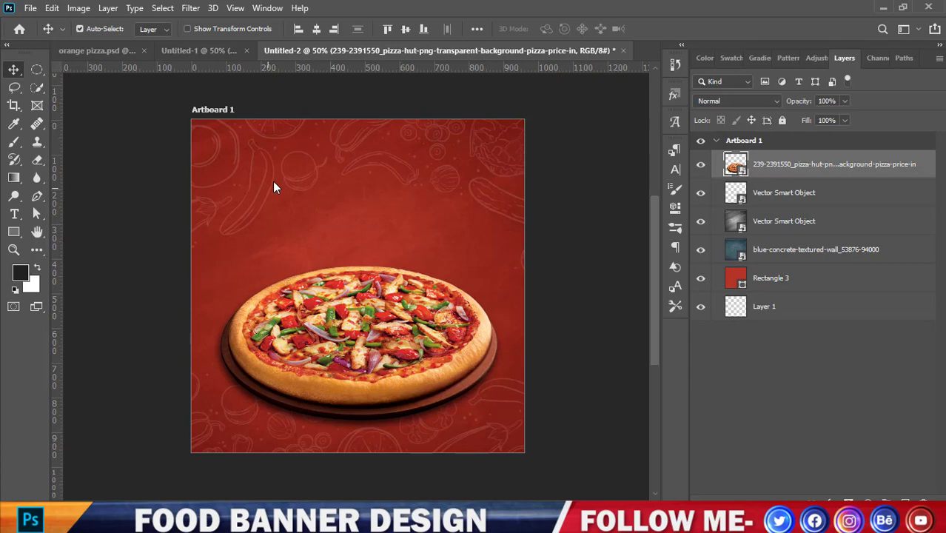
key(ctrl+v)
drag(274, 187, 243, 153)
click(673, 28)
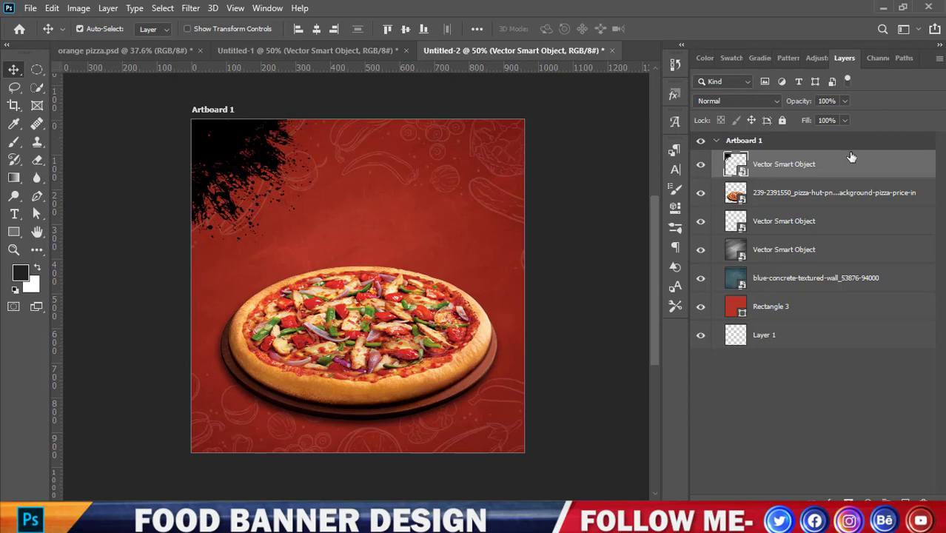
Step: Lower the black splatter layer's opacity to 7%
click(843, 102)
drag(796, 115, 784, 116)
Step: Try the splatter layer beneath the grey texture layer, and return it to the top of the layer stack
drag(783, 164, 779, 265)
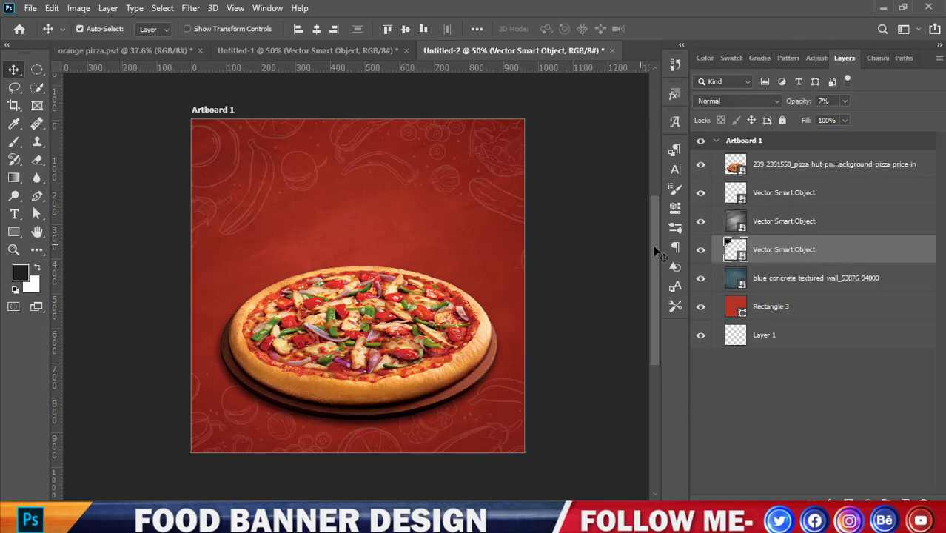
key(z)
drag(768, 260, 737, 152)
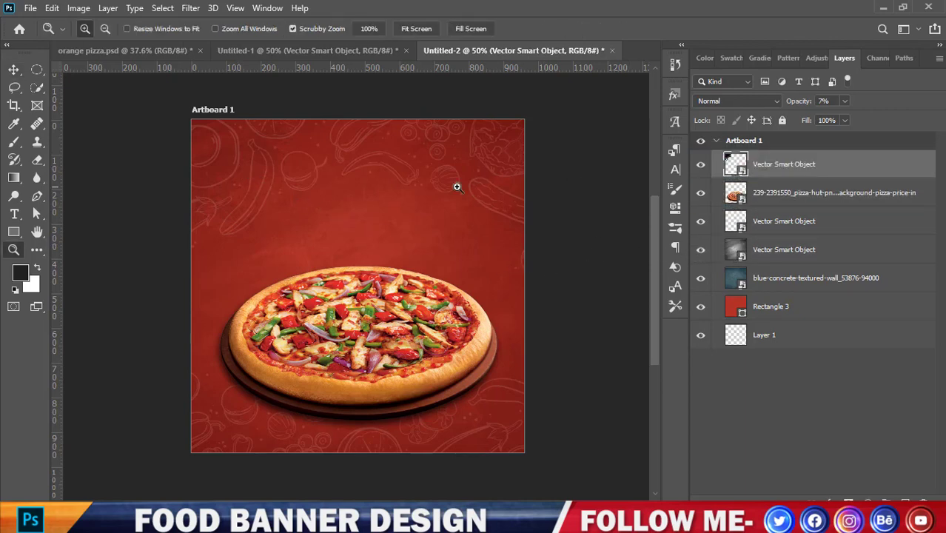
Step: Duplicate the black splatter over the artboard's lower-right corner and rotate the copy to about 179°
click(36, 69)
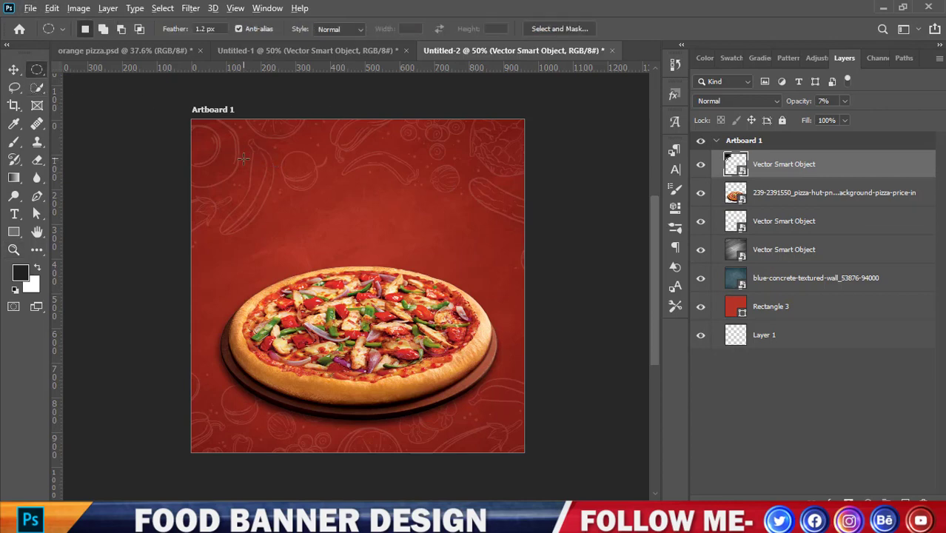
click(13, 69)
drag(252, 181, 486, 427)
key(ctrl+t)
drag(570, 331, 542, 455)
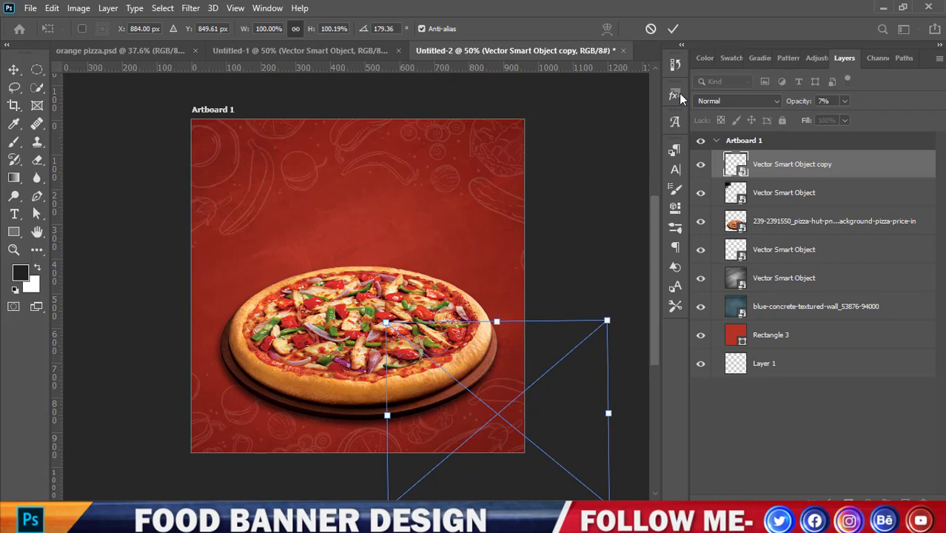
click(673, 29)
Step: Move both splatter layers beneath the grey texture layer, directly above the blue concrete wall layer
drag(774, 166, 762, 287)
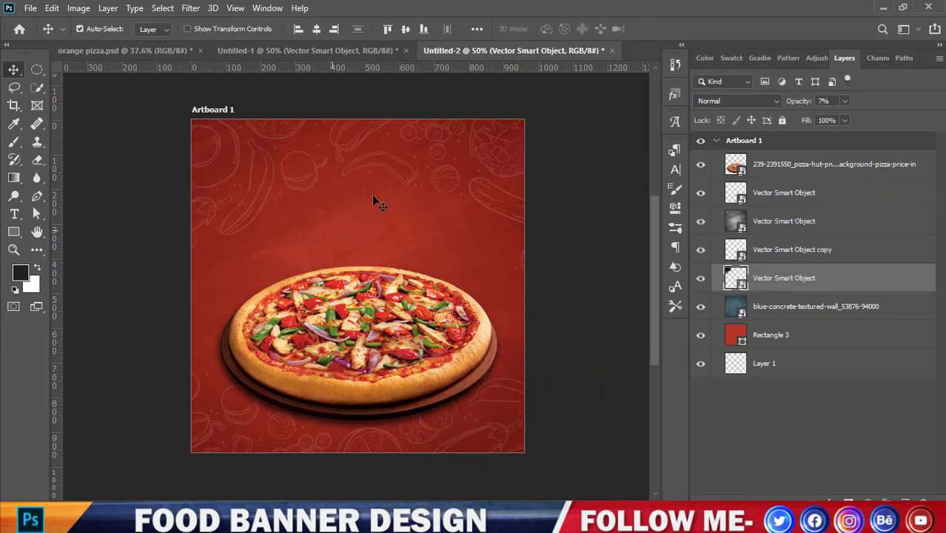
click(549, 145)
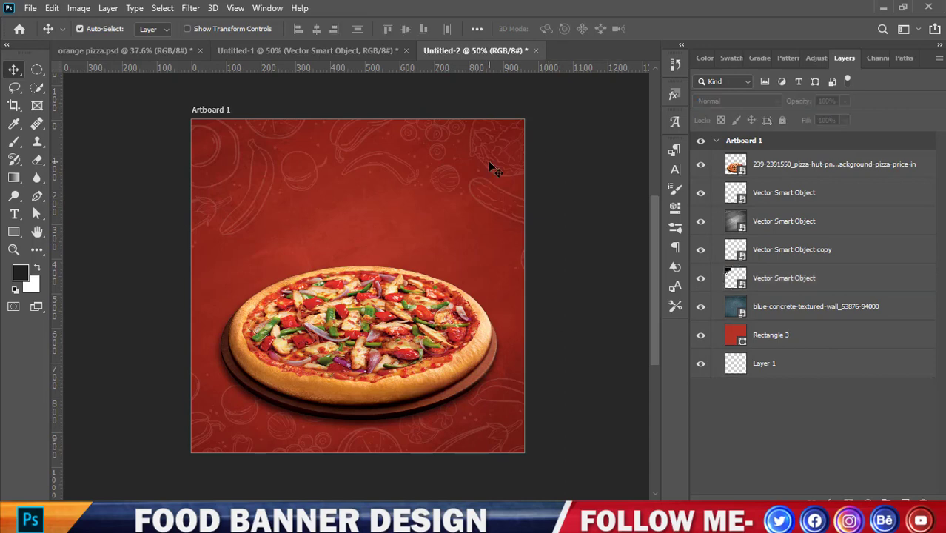
scroll(455, 181, up, 1)
scroll(456, 181, down, 1)
Step: Add the text "DELICIOUS" on a new text layer above the pizza layer
drag(386, 308, 381, 328)
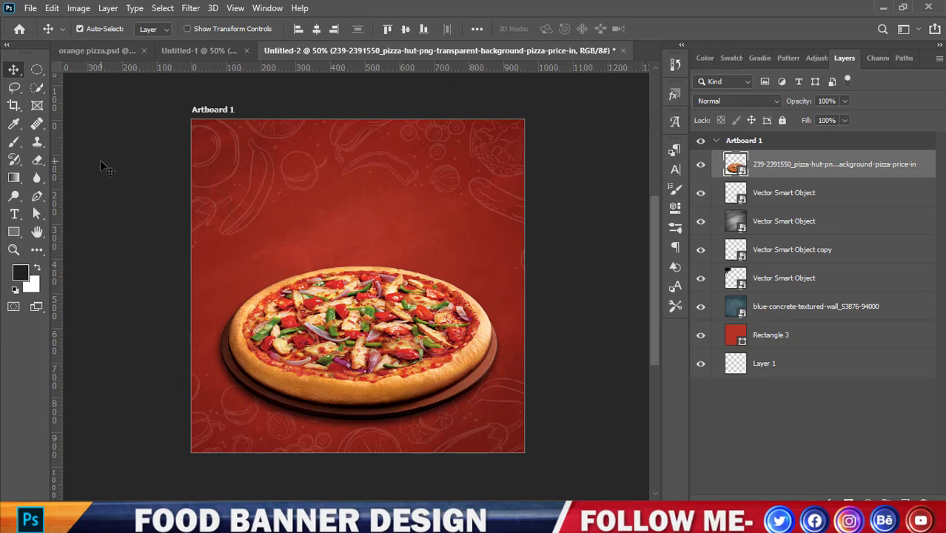
click(15, 214)
click(268, 207)
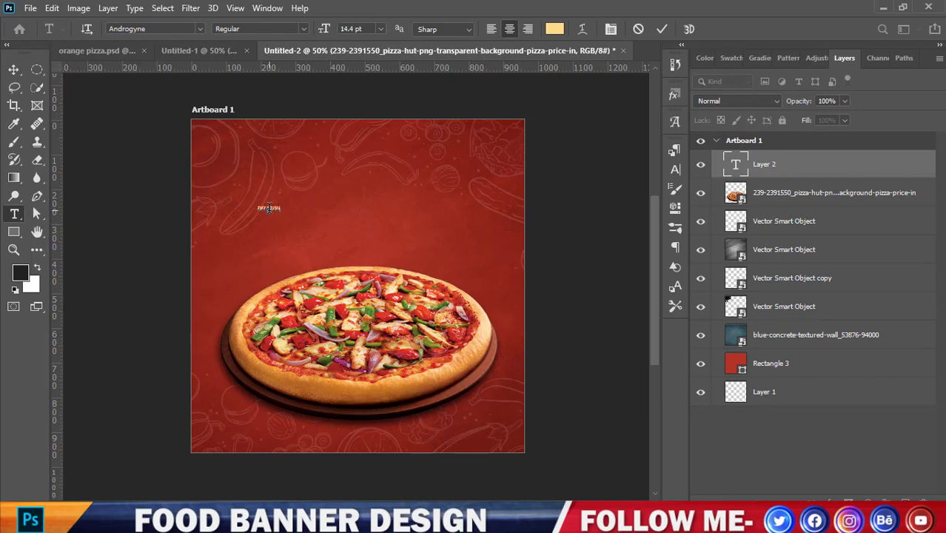
click(14, 70)
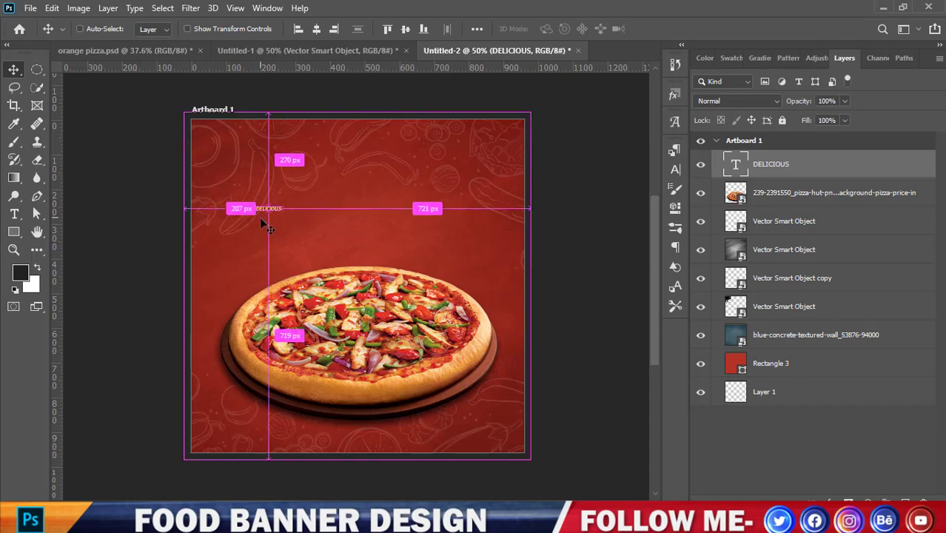
Step: Scale the DELICIOUS text to about 857% and position it as a headline near the top of the artboard
key(ctrl+t)
drag(284, 214, 416, 163)
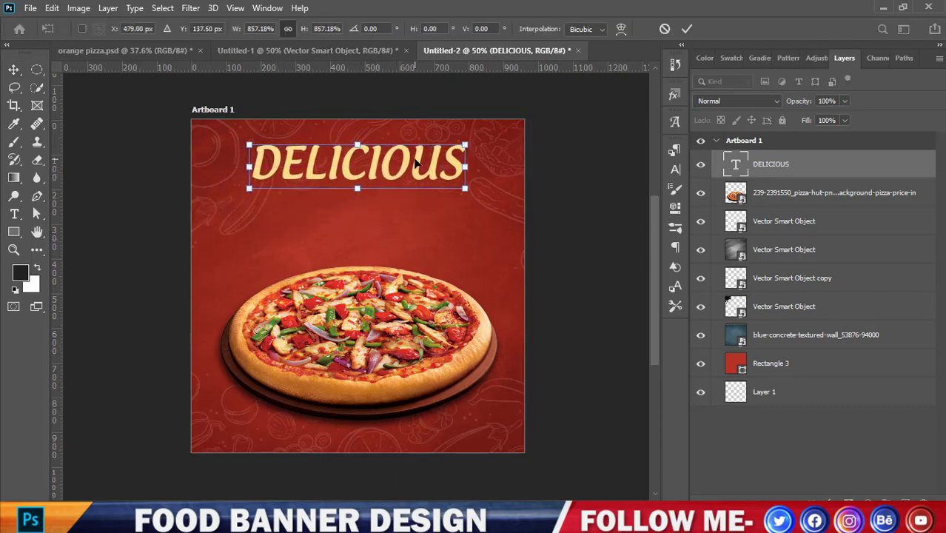
click(15, 70)
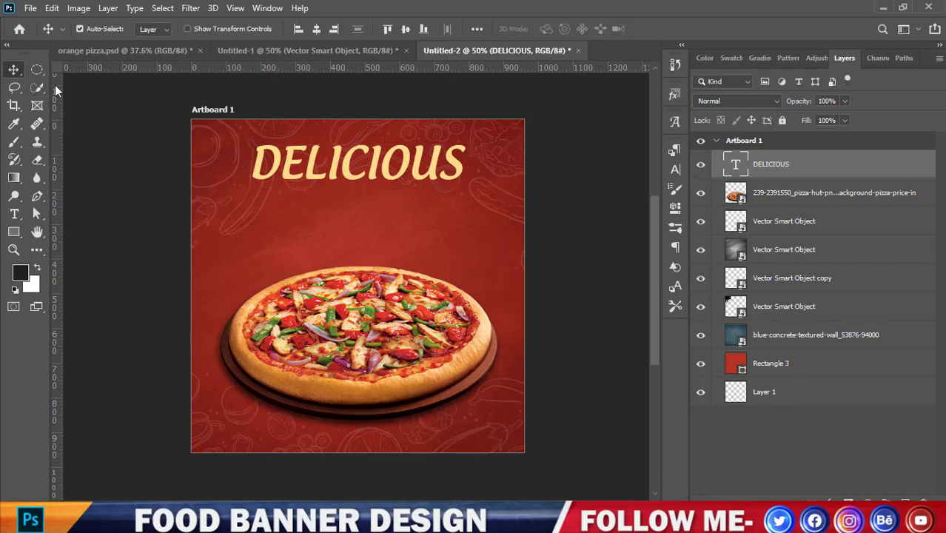
drag(421, 164, 427, 172)
drag(427, 169, 428, 169)
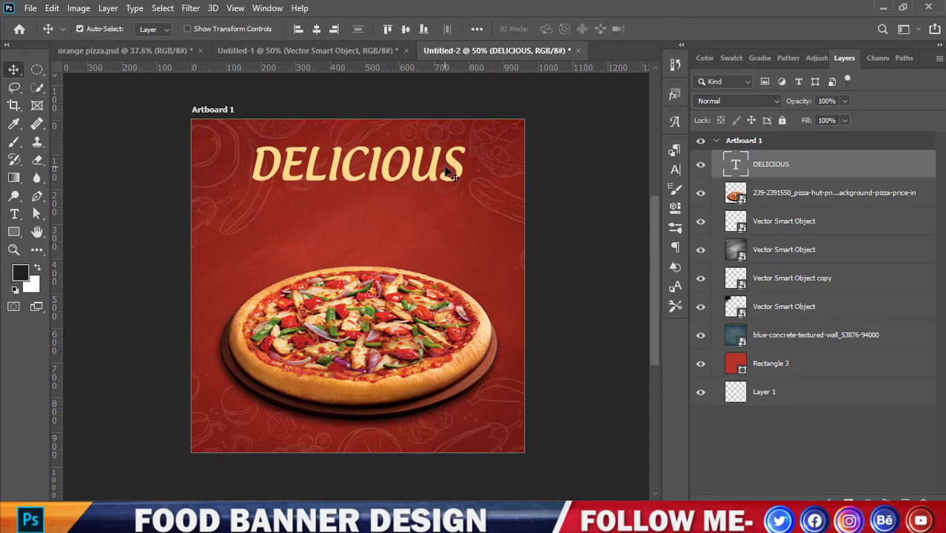
Step: Set the DELICIOUS headline's font to CoreSansMW01-65Bold Regular
click(674, 171)
click(594, 170)
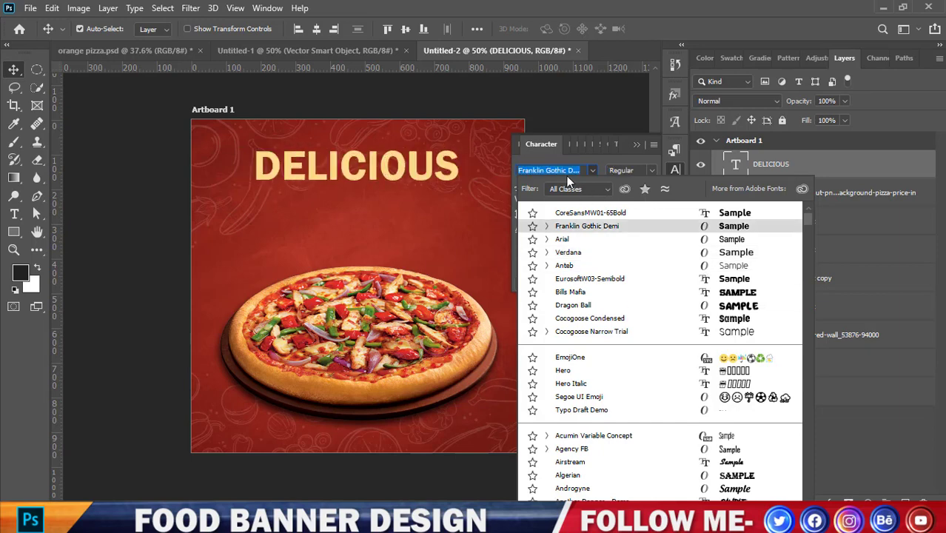
text(co)
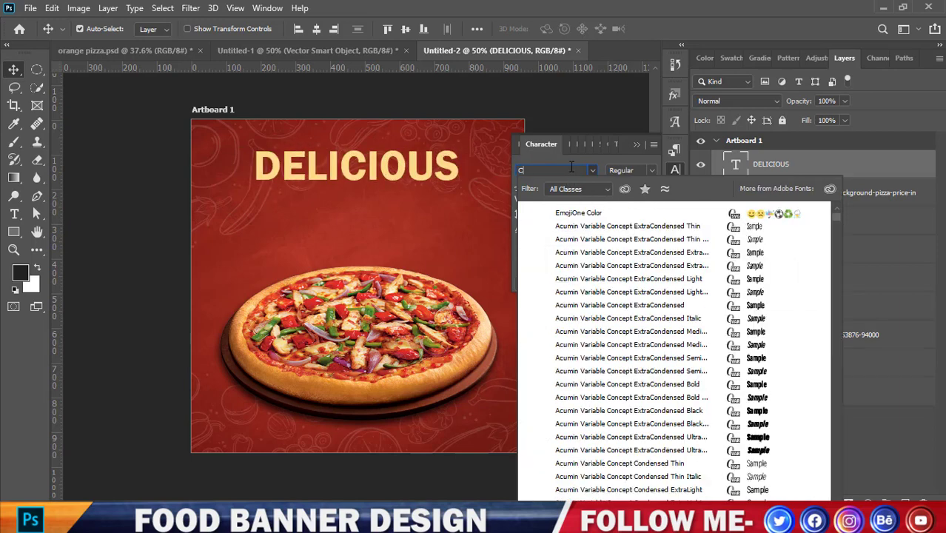
text(r)
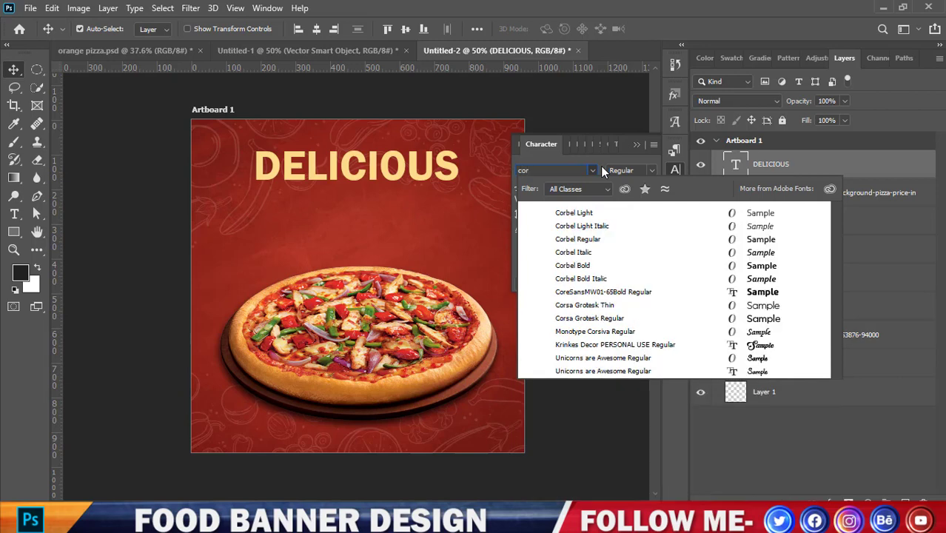
text(eSansMW01-6...)
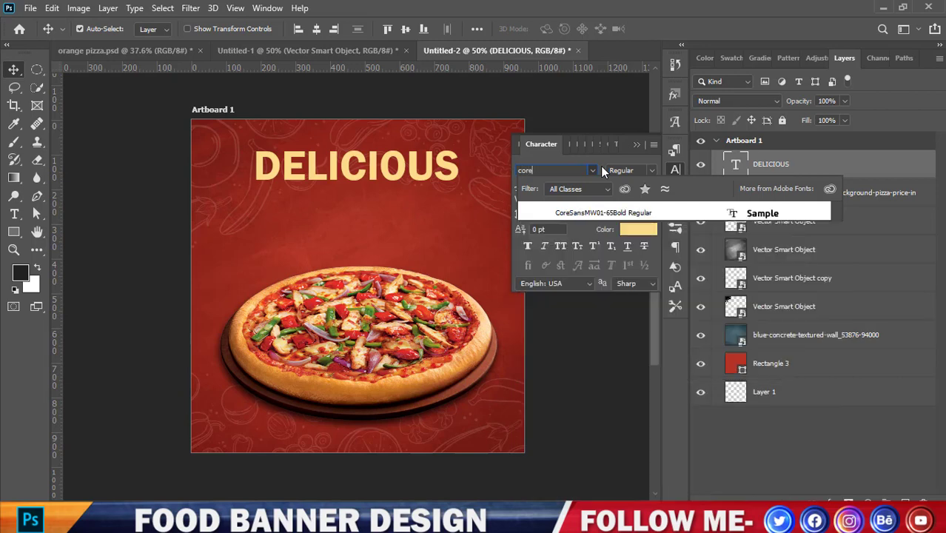
click(639, 212)
click(636, 145)
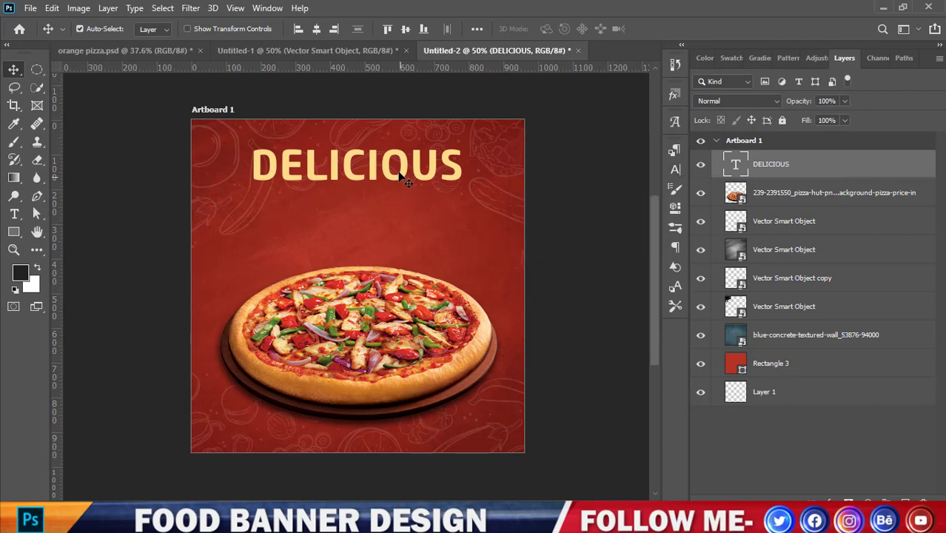
Step: Duplicate the DELICIOUS headline directly below itself and replace the copy's text with "PIZZA"
drag(401, 176, 422, 207)
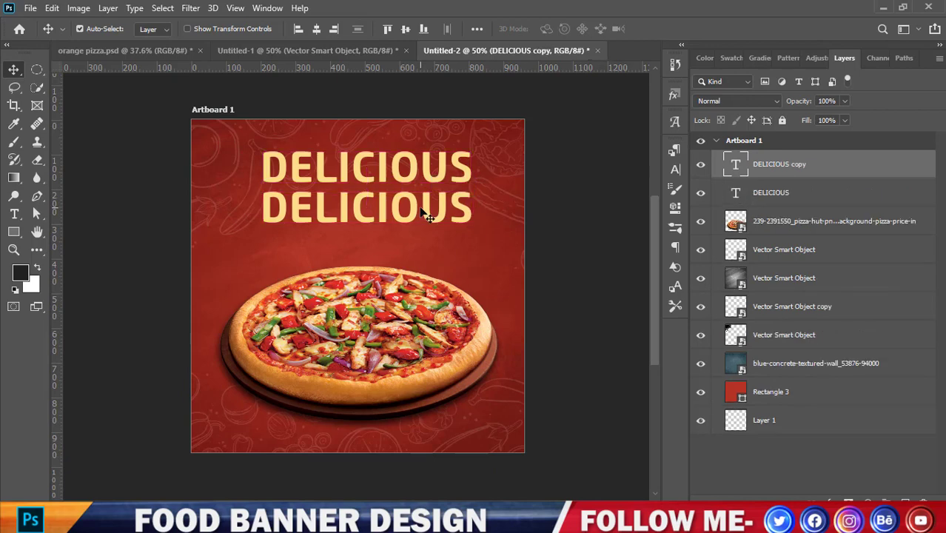
double_click(421, 201)
text(pizz)
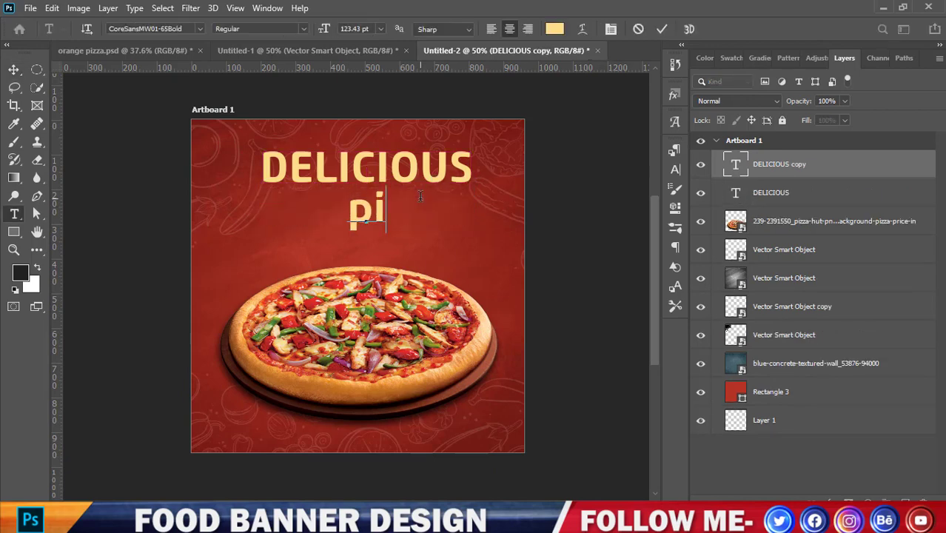
key(BackSpace)
key(BackSpace)
key(BackSpace)
key(BackSpace)
text(PIZZA)
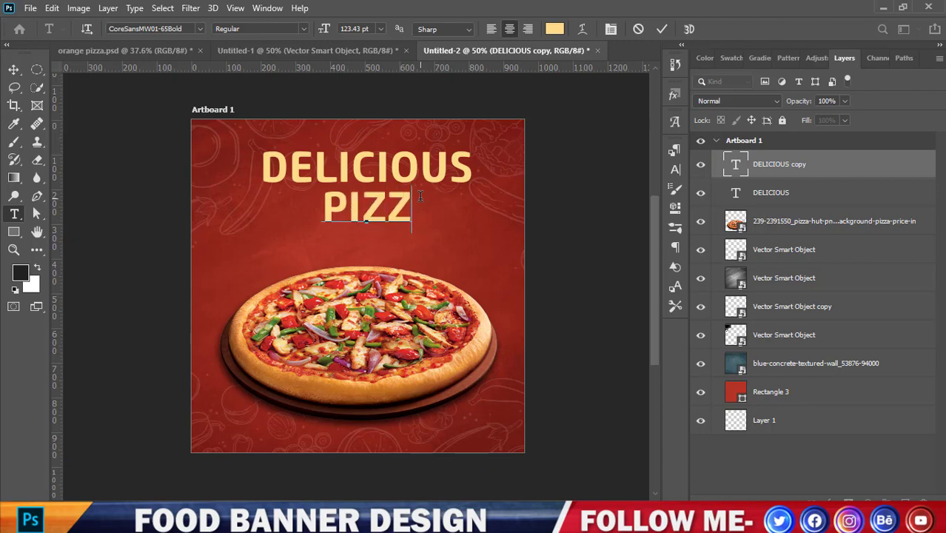
click(13, 74)
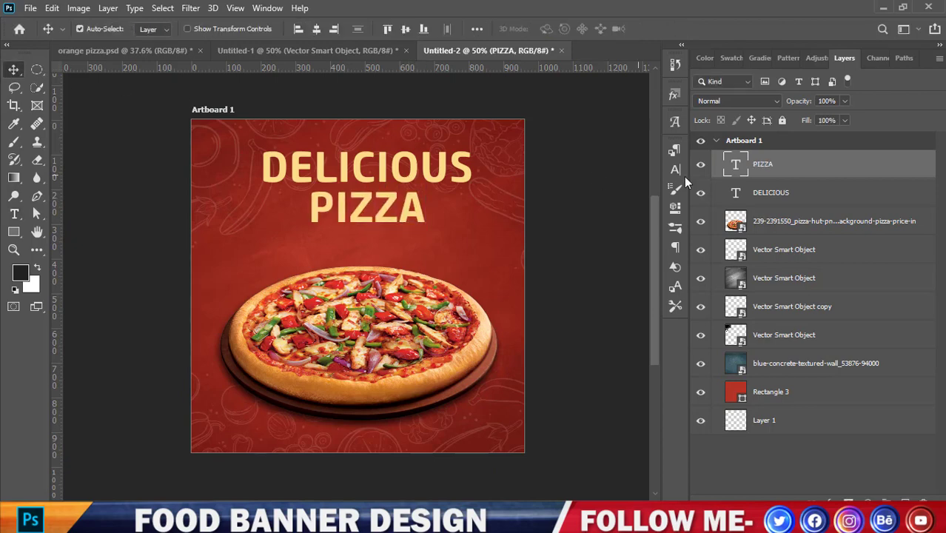
Step: Set the PIZZA text's font to Facon Bold Italic
click(726, 104)
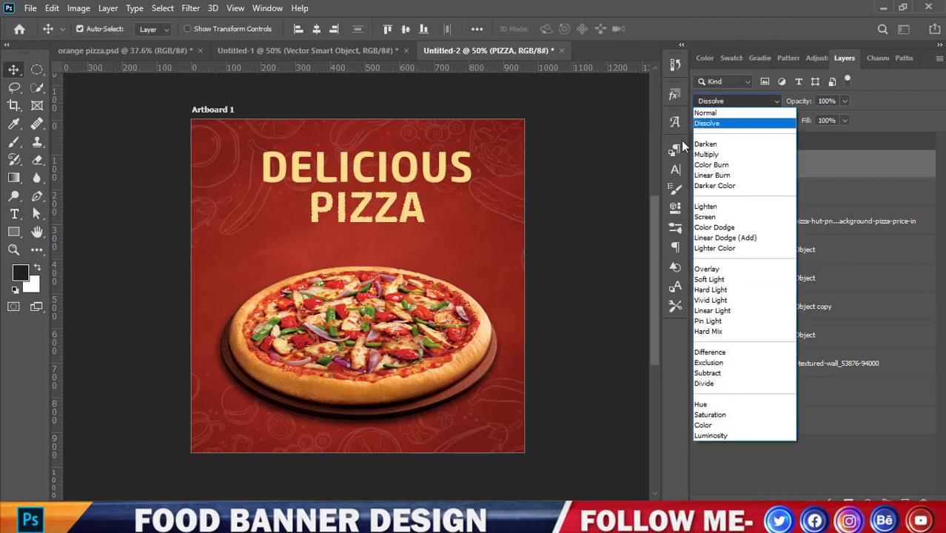
click(673, 171)
click(672, 171)
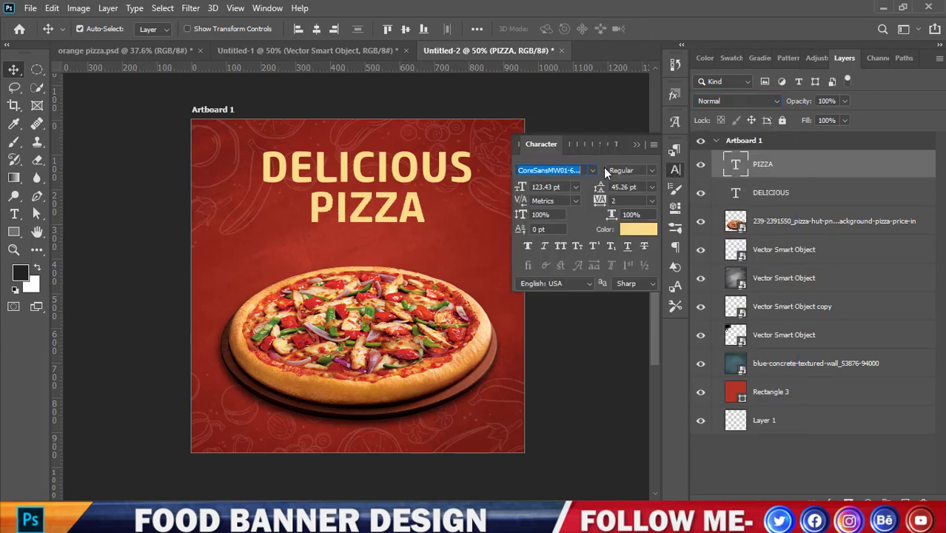
text(FA)
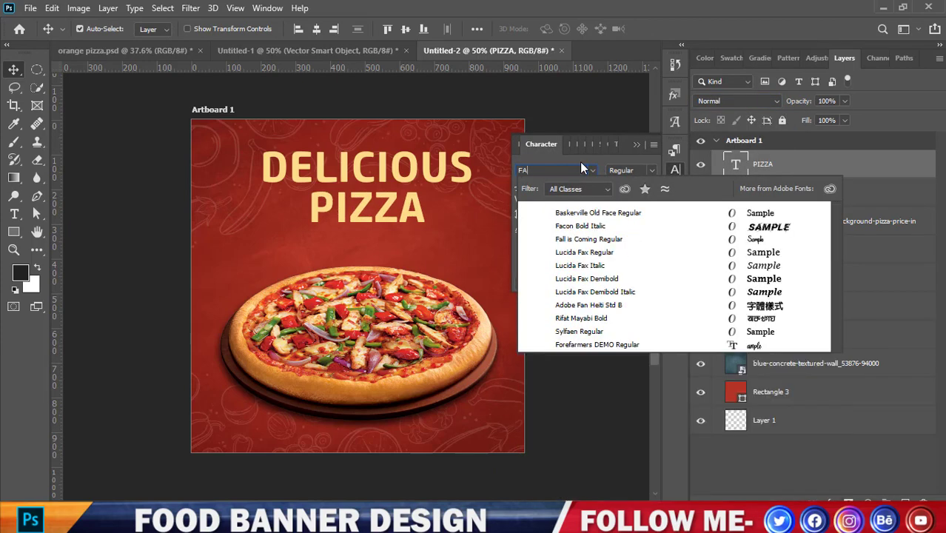
click(581, 225)
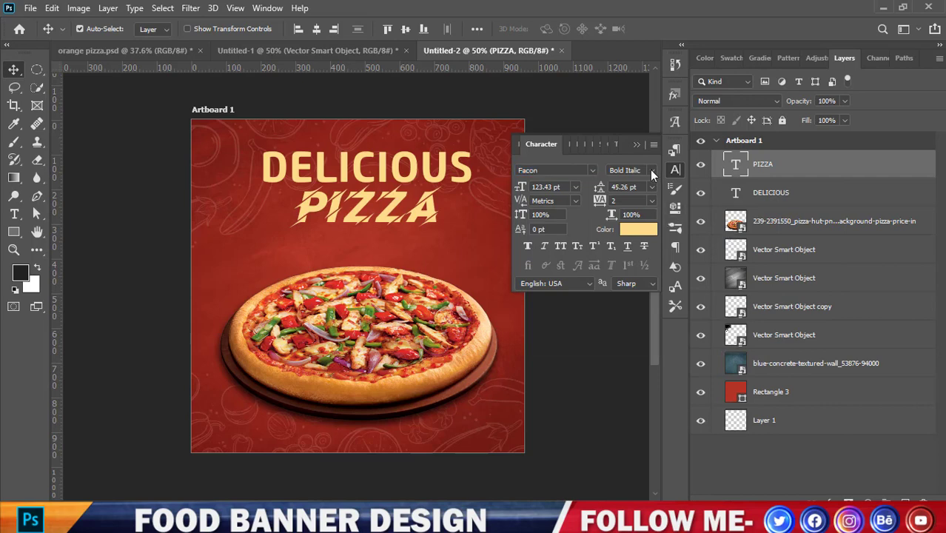
click(636, 145)
Step: Nudge the PIZZA text and the pizza image slightly down to open up the spacing
drag(408, 210, 408, 216)
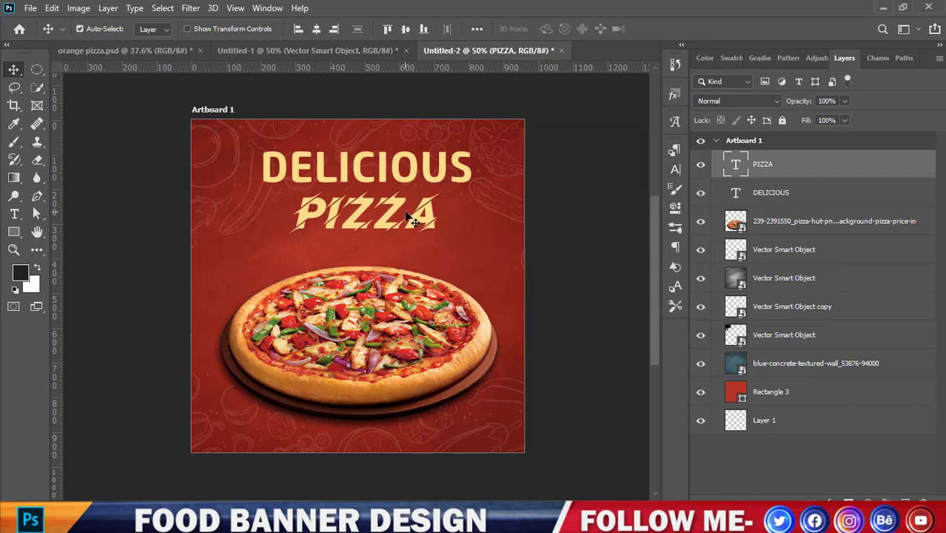
drag(405, 300, 407, 311)
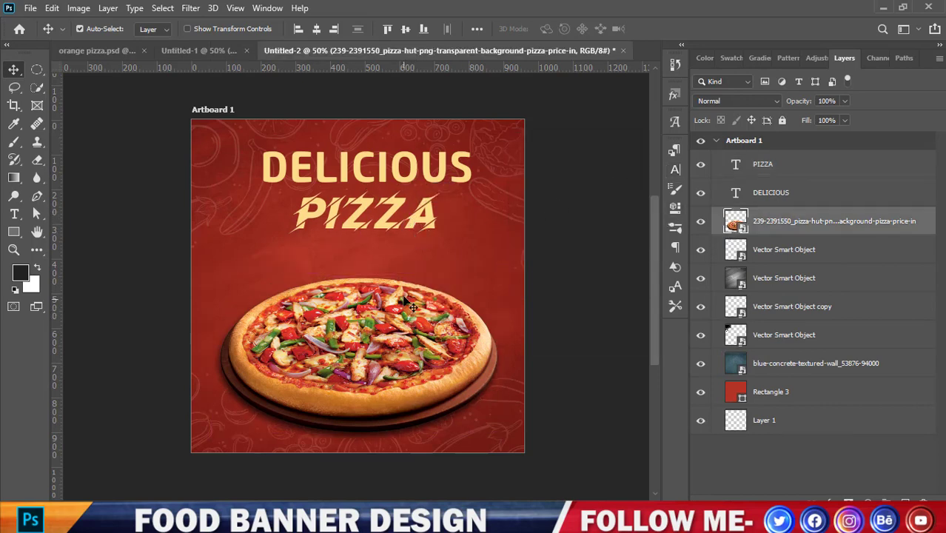
drag(389, 222, 393, 261)
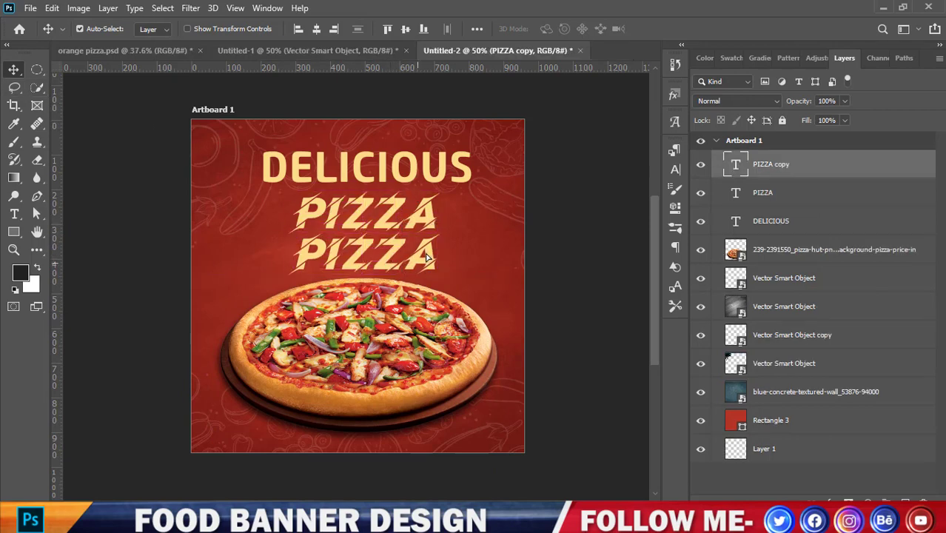
drag(419, 267, 430, 264)
key(Delete)
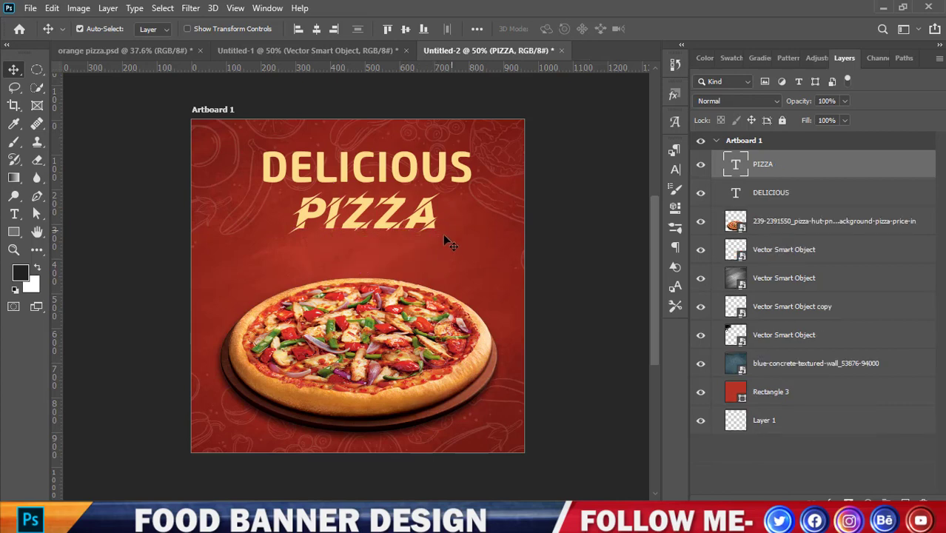
Step: Change the DELICIOUS headline's text colour to near-white fbfaf9
scroll(428, 218, up, 1)
drag(426, 185, 427, 180)
double_click(735, 195)
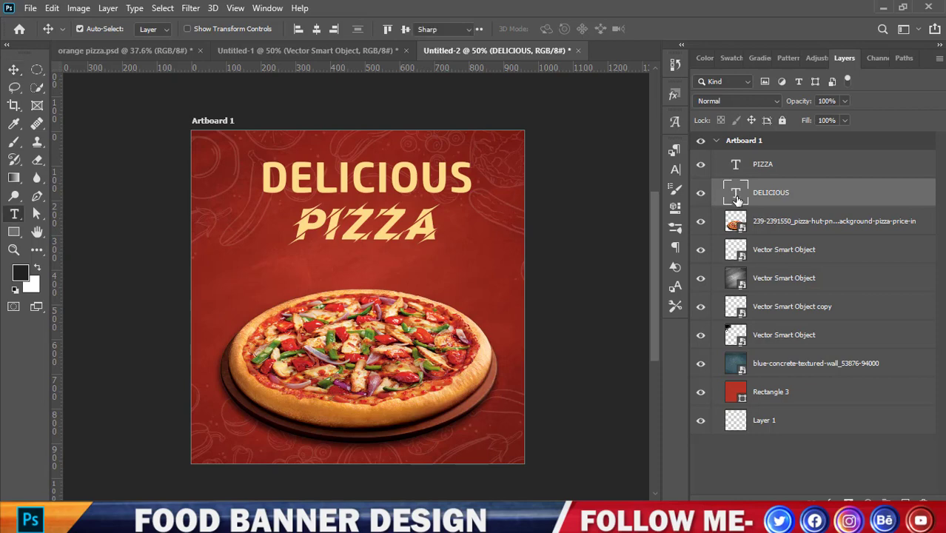
click(554, 29)
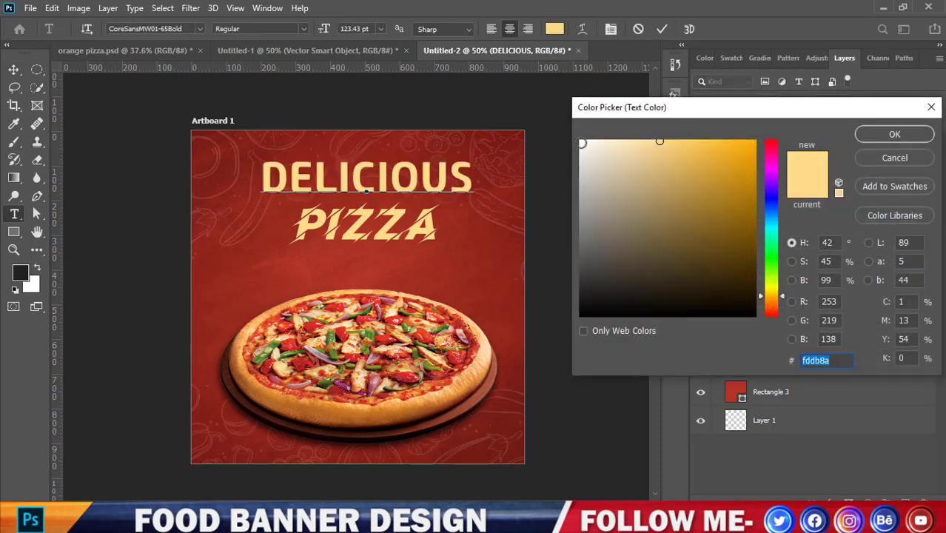
text(fbfaf9)
click(894, 135)
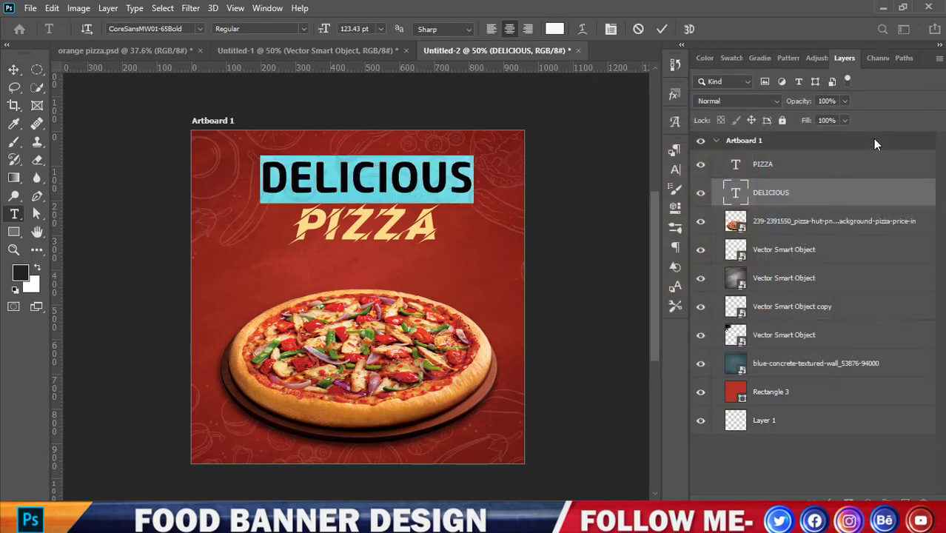
click(661, 29)
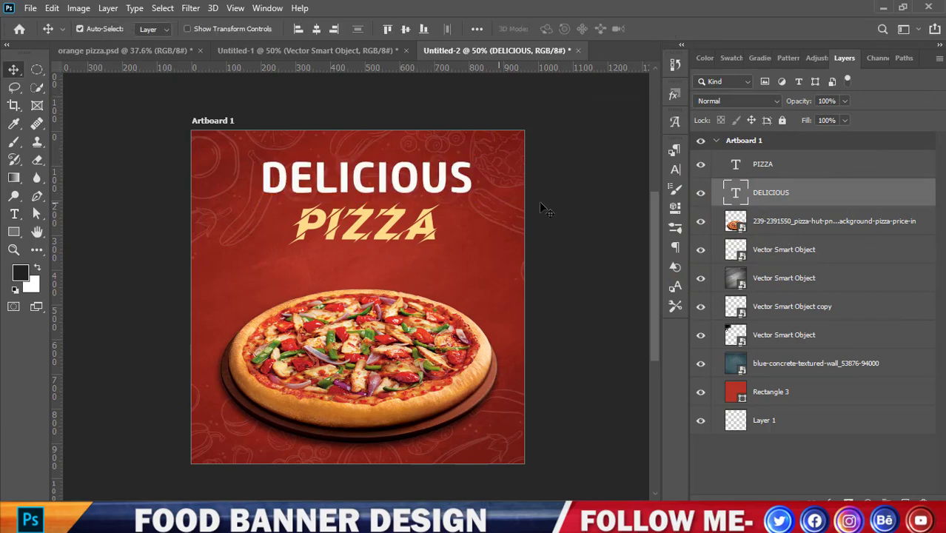
right_click(711, 220)
click(780, 25)
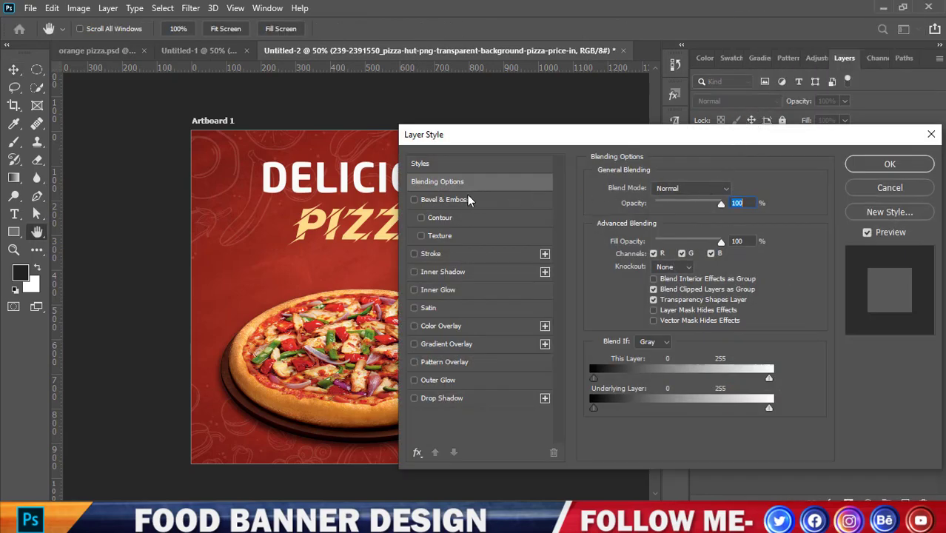
click(463, 200)
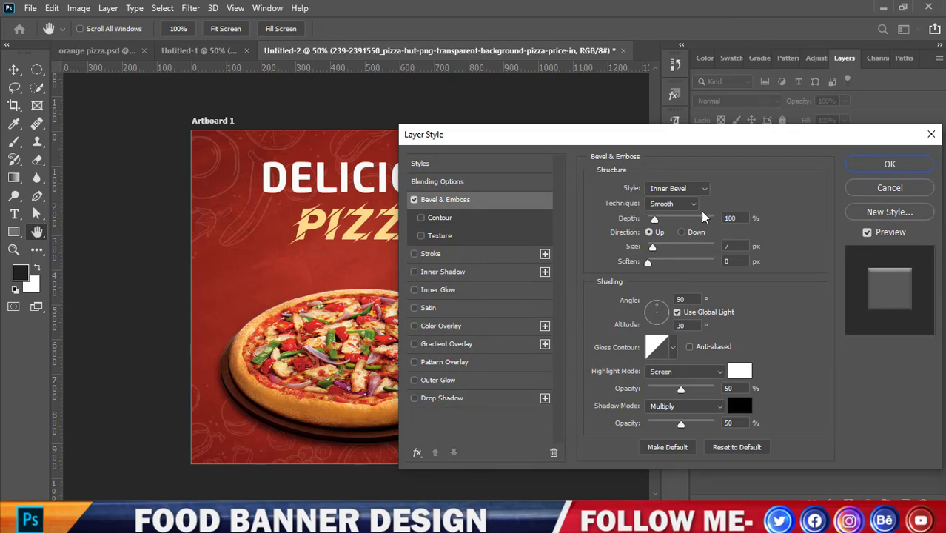
drag(737, 220, 708, 220)
text(2)
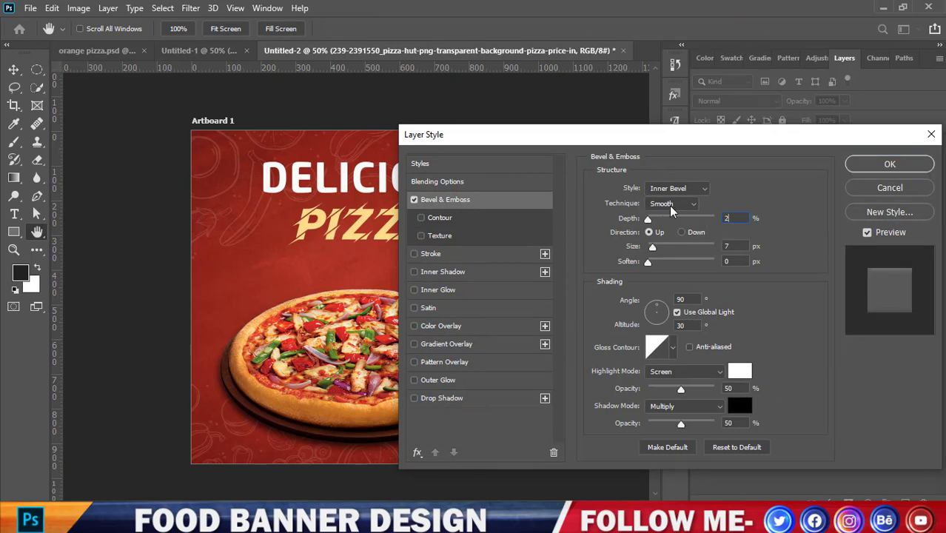
text(51)
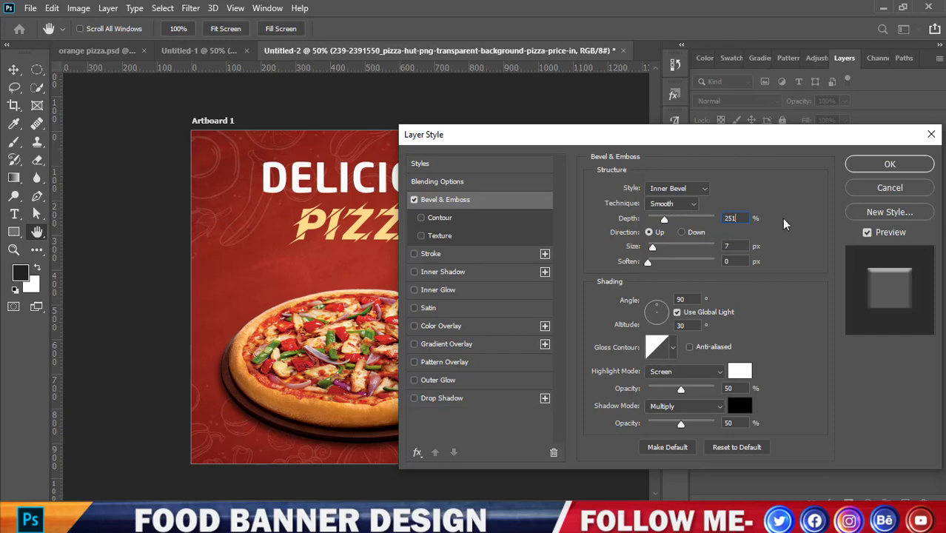
click(784, 219)
click(724, 245)
text(4)
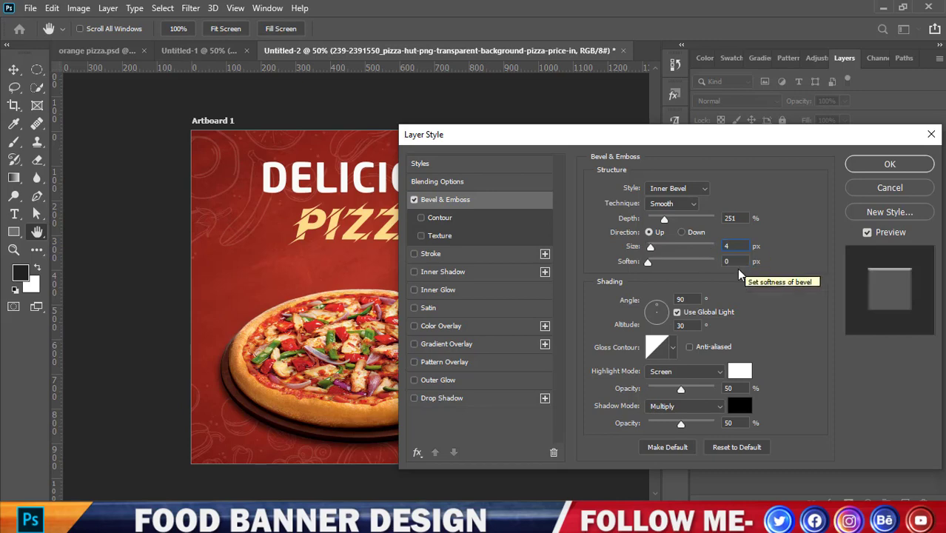
click(707, 262)
text(2)
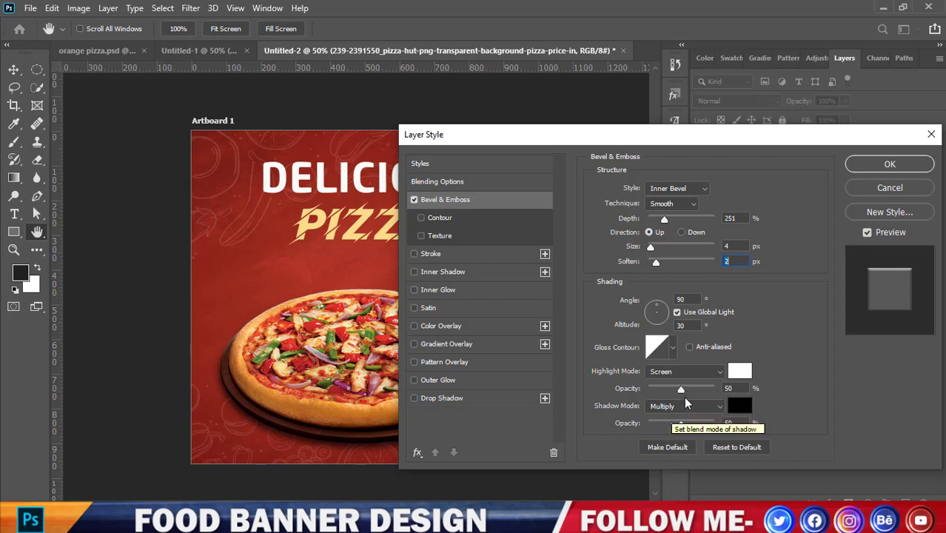
drag(677, 388, 694, 388)
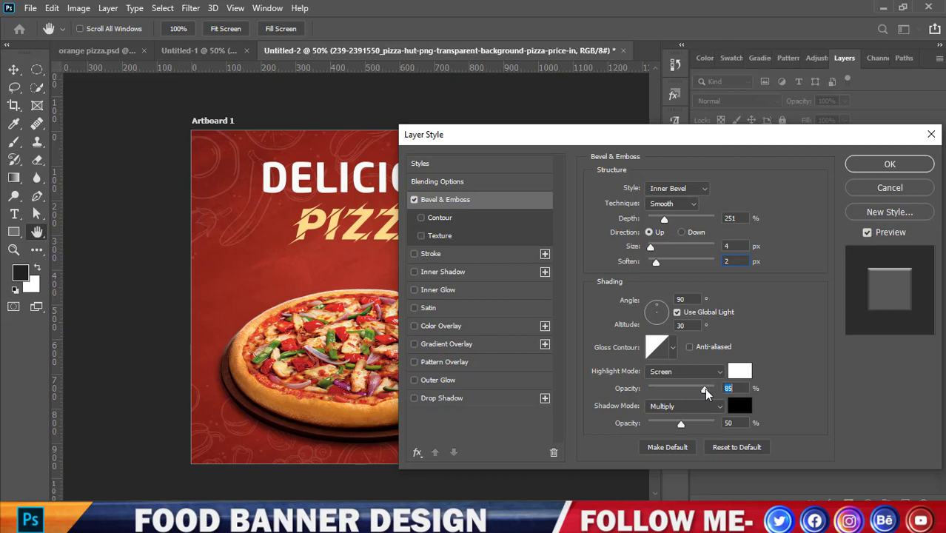
drag(679, 423, 675, 423)
mouse_move(663, 224)
mouse_down()
mouse_move(675, 222)
mouse_move(664, 222)
mouse_up()
click(457, 398)
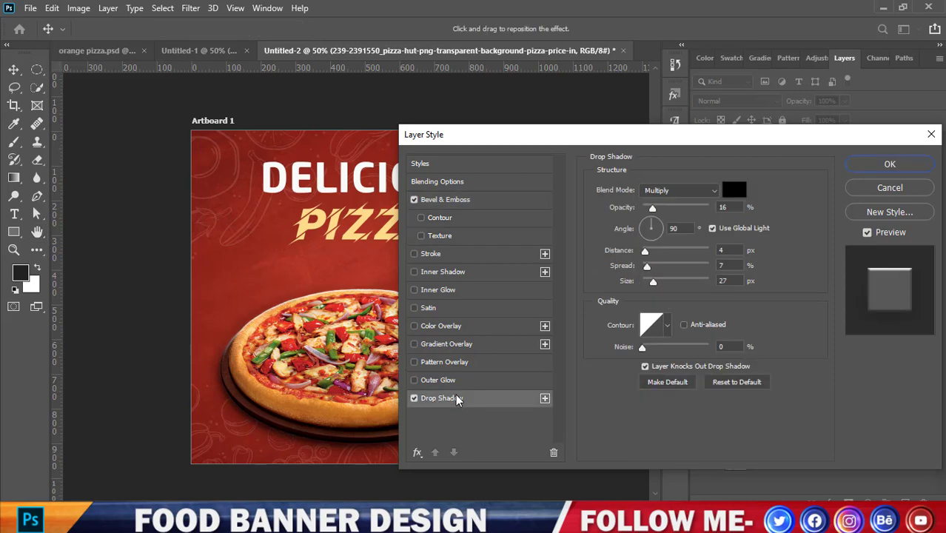
click(904, 191)
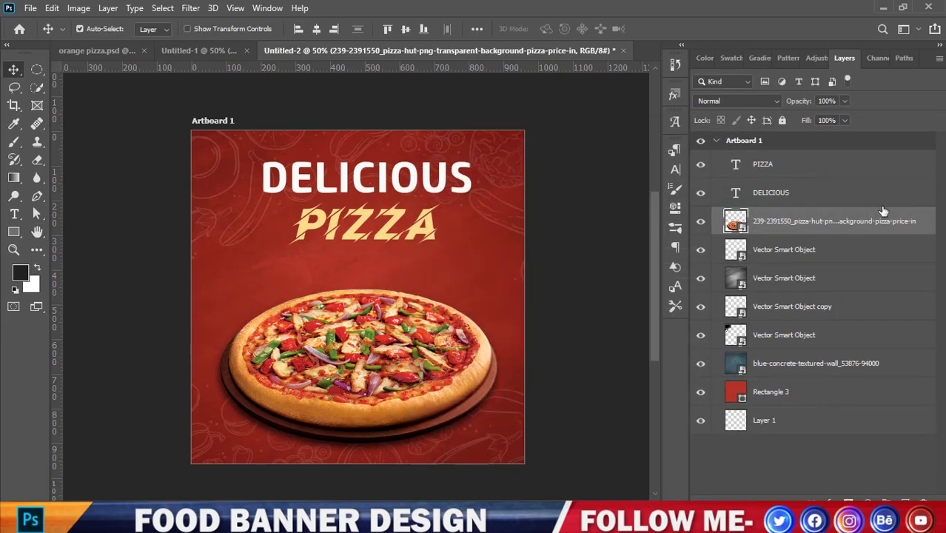
key(ctrl+z)
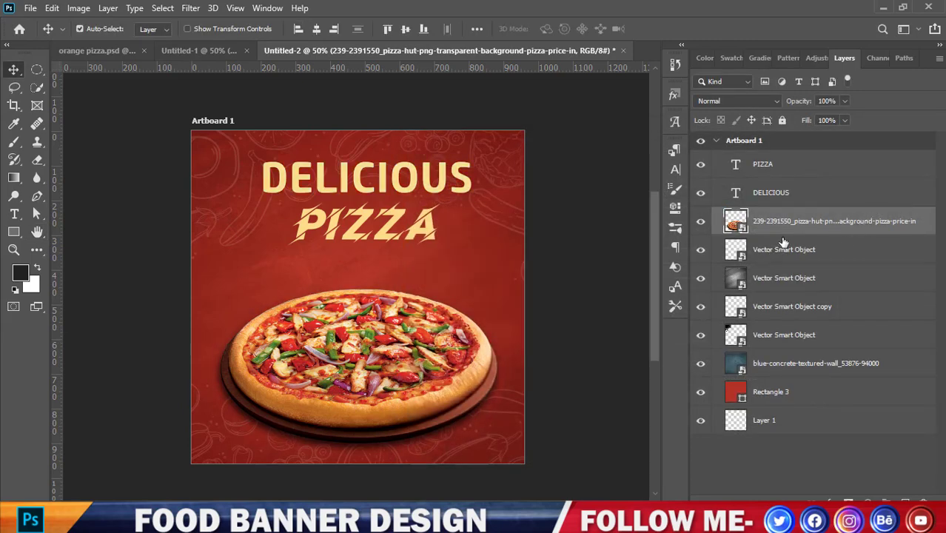
click(772, 192)
right_click(770, 191)
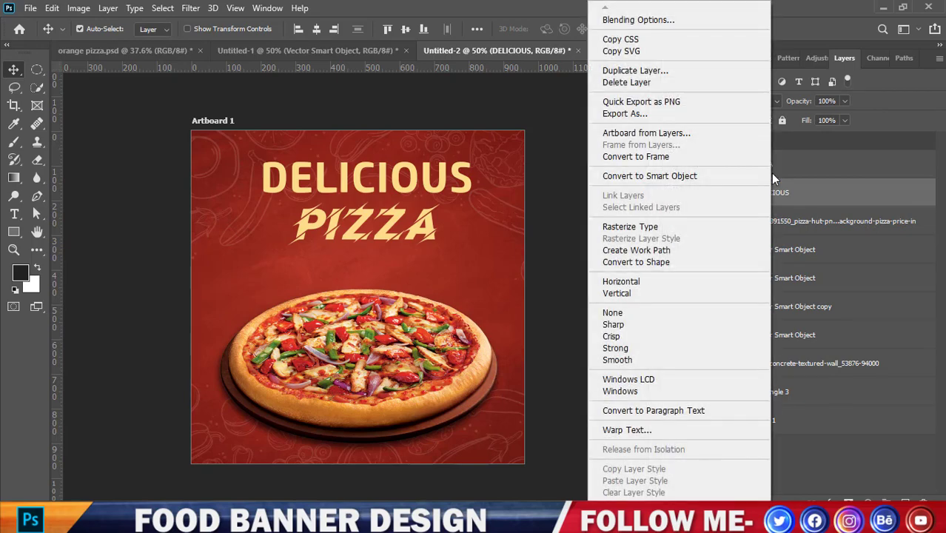
click(654, 20)
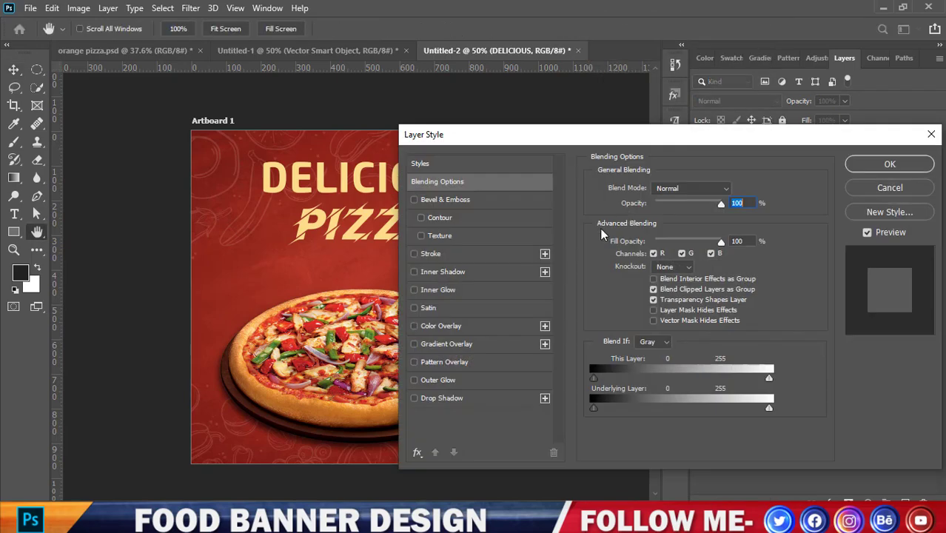
click(437, 199)
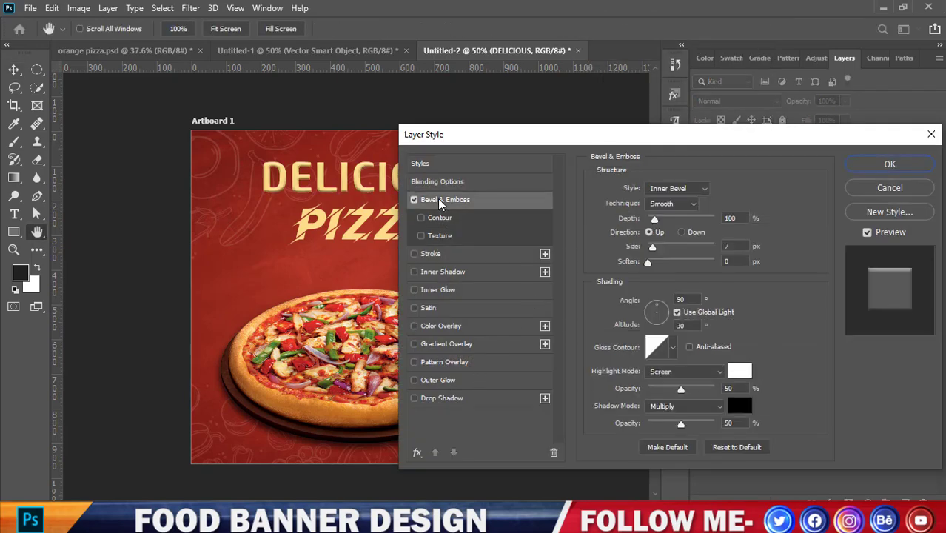
click(897, 190)
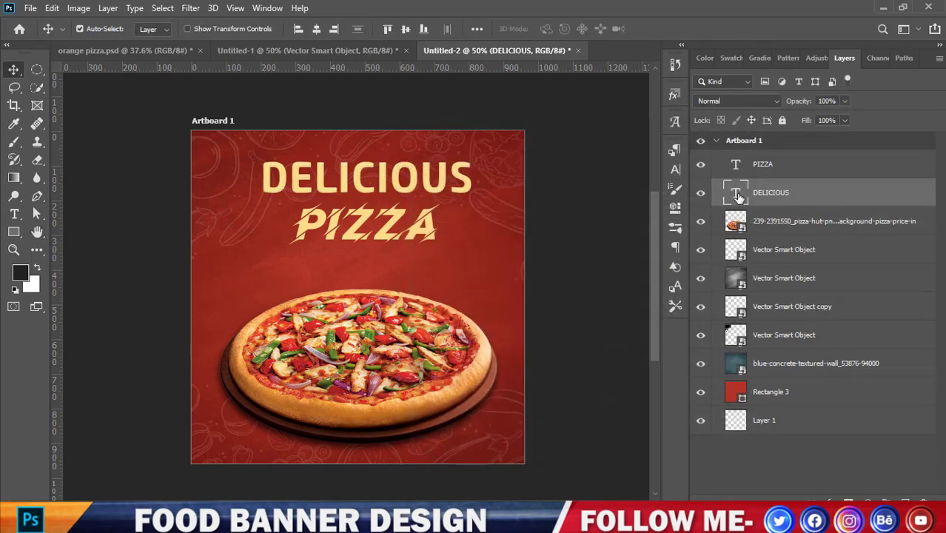
Step: Set the DELICIOUS headline's text colour to pure white ffffff
double_click(737, 194)
click(560, 30)
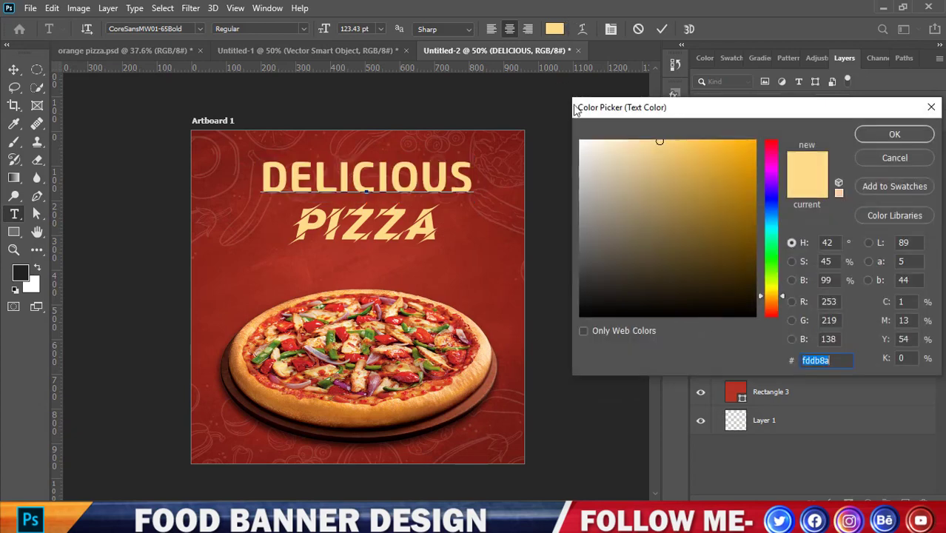
drag(617, 146, 577, 140)
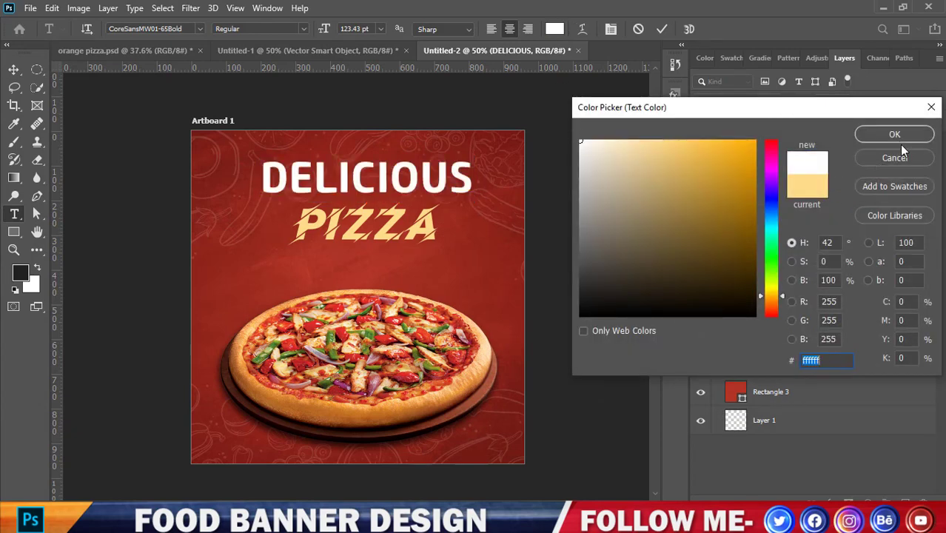
click(894, 133)
Step: Change the PIZZA text's colour to white ffffff to match the headline above it
click(741, 169)
key(v)
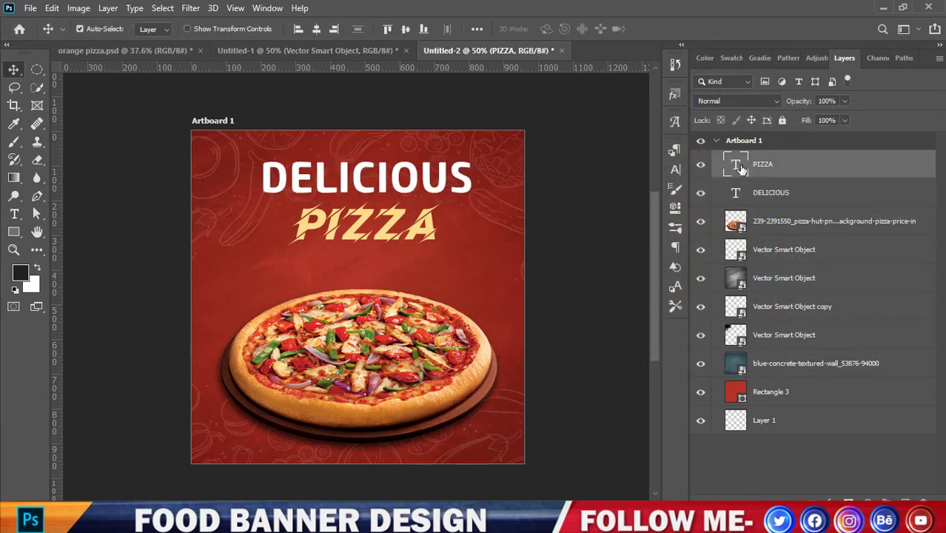
double_click(740, 168)
click(554, 29)
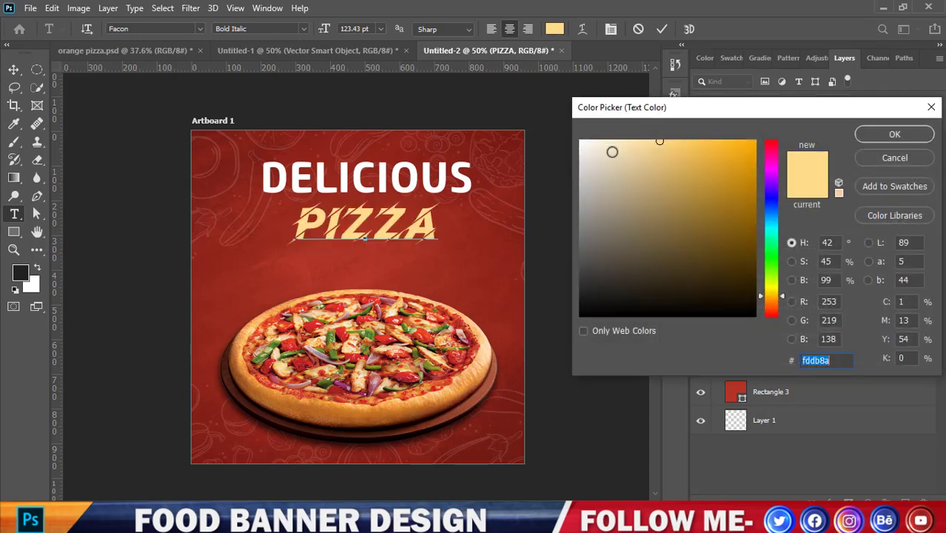
text(ffffff)
click(864, 135)
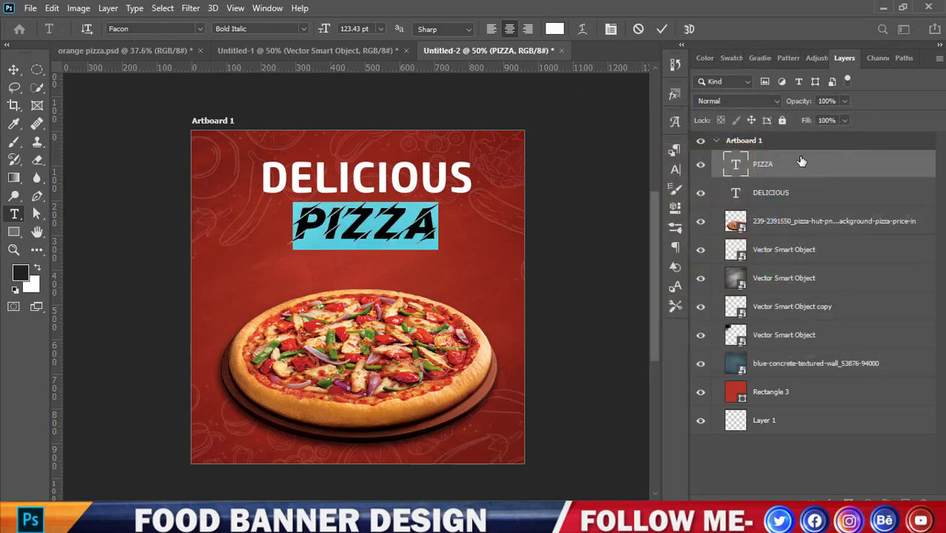
Step: Add a Bevel & Emboss effect to the DELICIOUS text with depth 251%, size 4 px and soften 2 px
click(786, 191)
key(v)
right_click(746, 195)
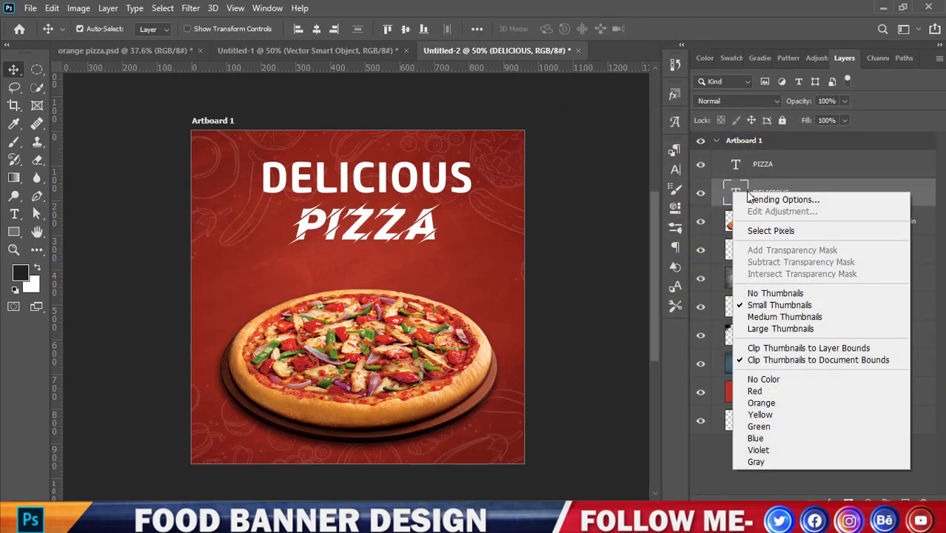
click(749, 196)
right_click(748, 197)
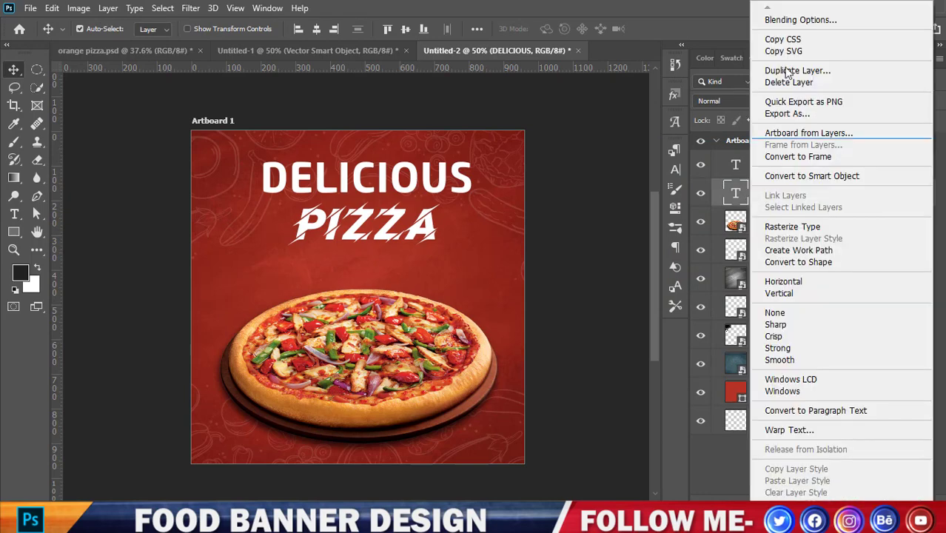
click(785, 21)
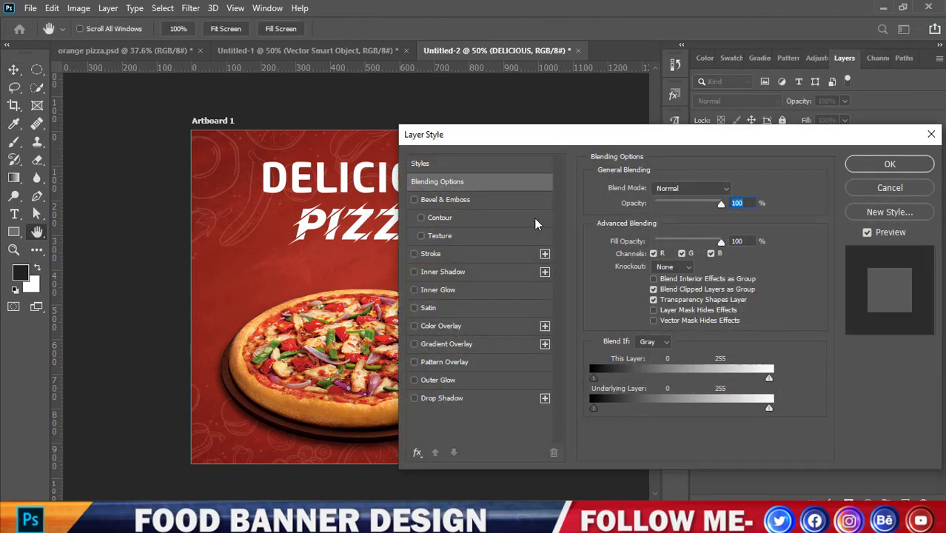
click(475, 210)
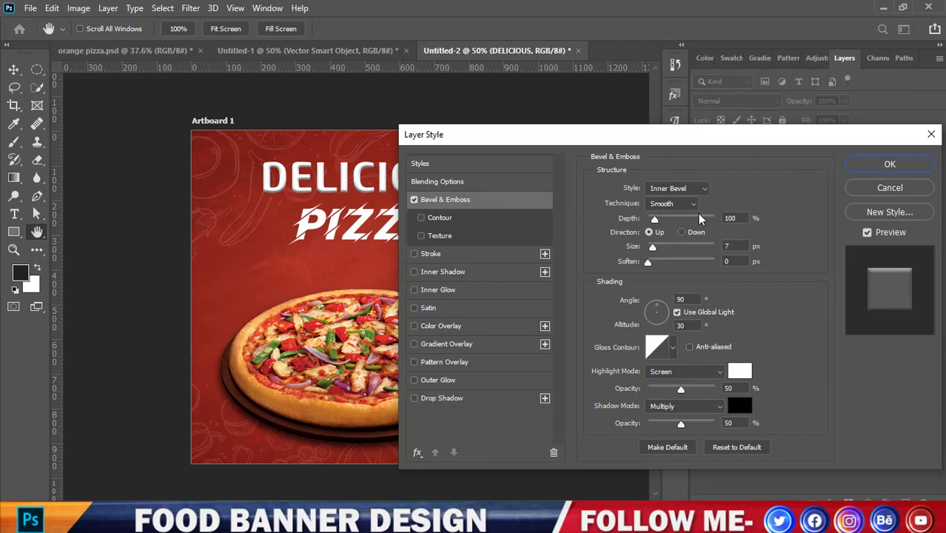
click(732, 218)
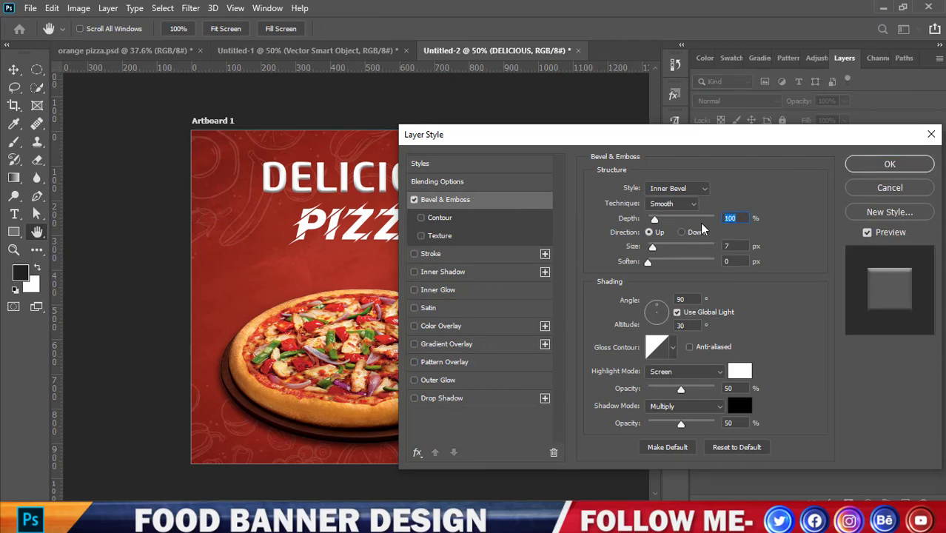
text(251)
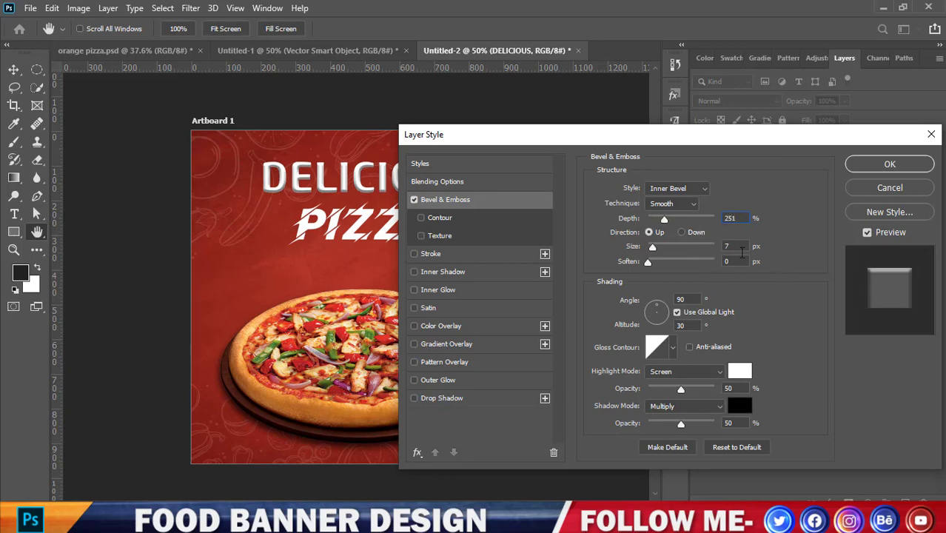
click(740, 247)
text(4)
key(Tab)
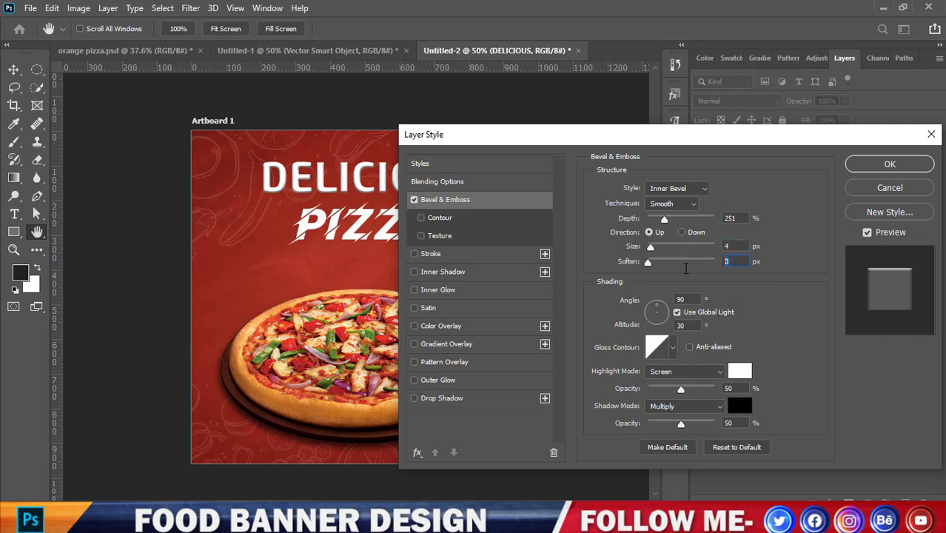
text(2)
Step: Set the DELICIOUS bevel's highlight opacity to 83% and shadow opacity to 45%, and add a drop shadow to the text
drag(678, 390, 695, 390)
drag(681, 424, 677, 424)
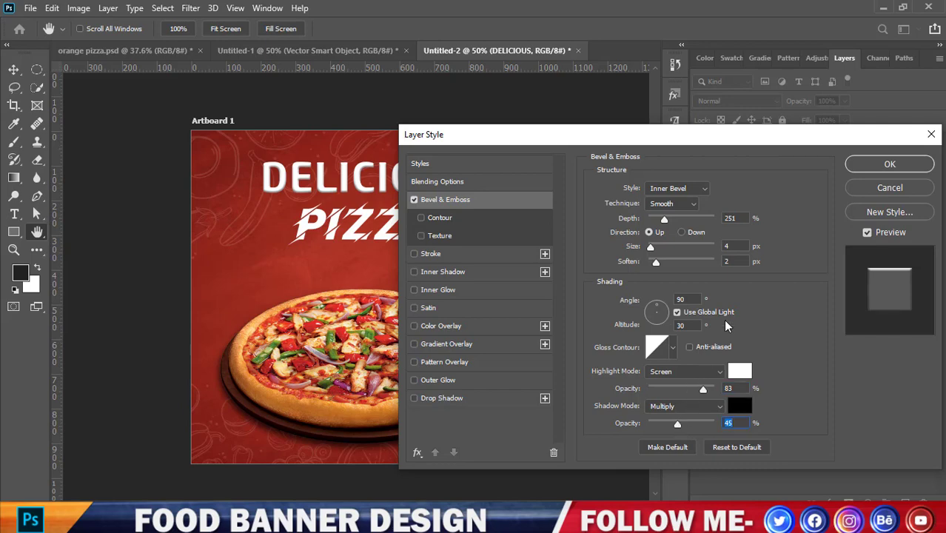
click(460, 400)
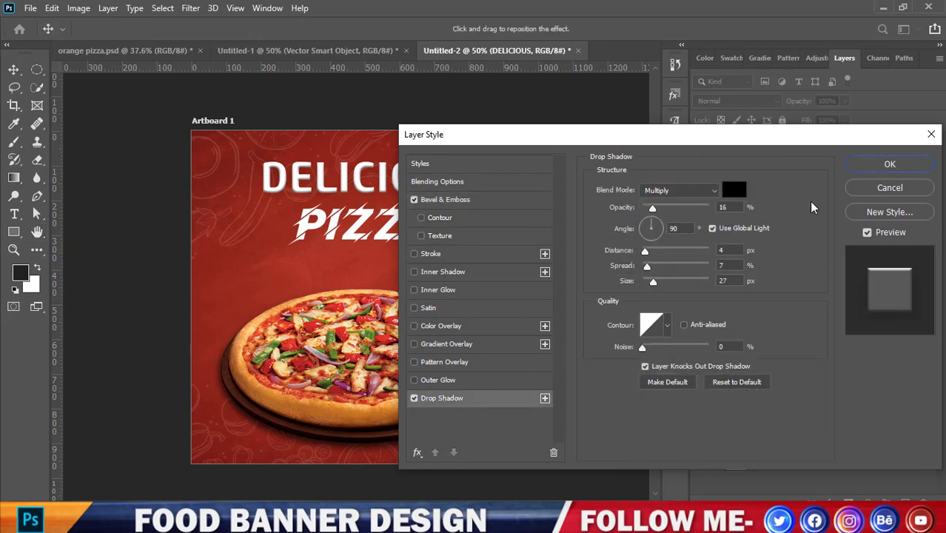
click(888, 164)
Step: Apply the same Bevel & Emboss effect and a drop shadow to the PIZZA text, slightly adjusting the drop shadow's opacity
click(416, 235)
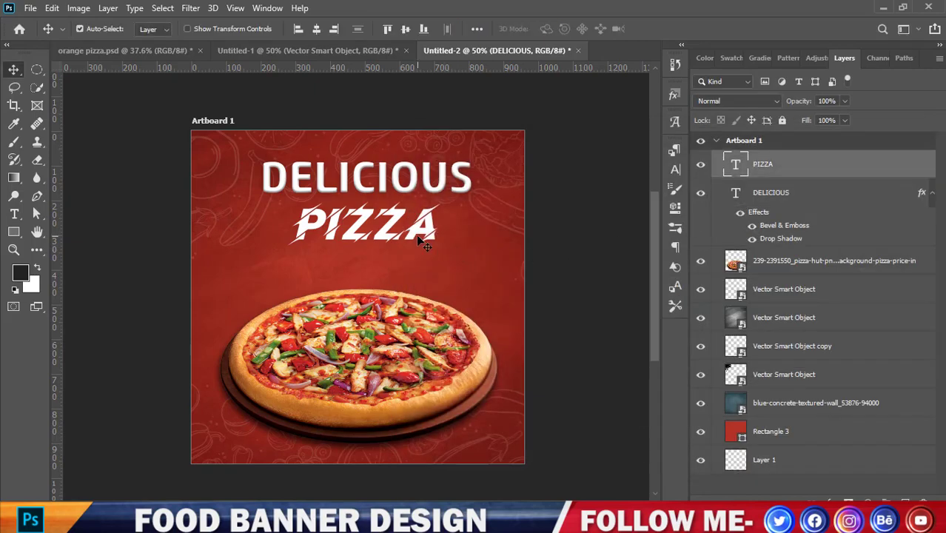
right_click(743, 157)
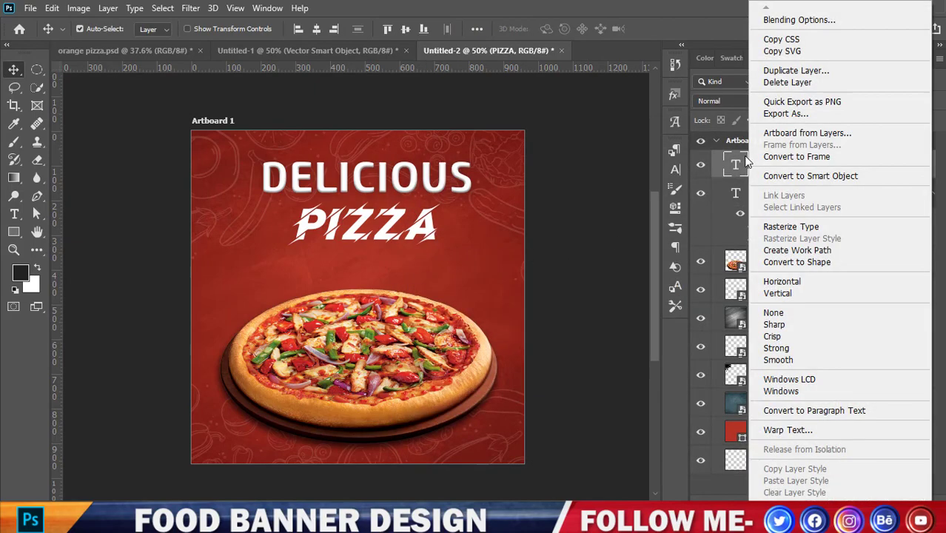
click(798, 20)
click(444, 398)
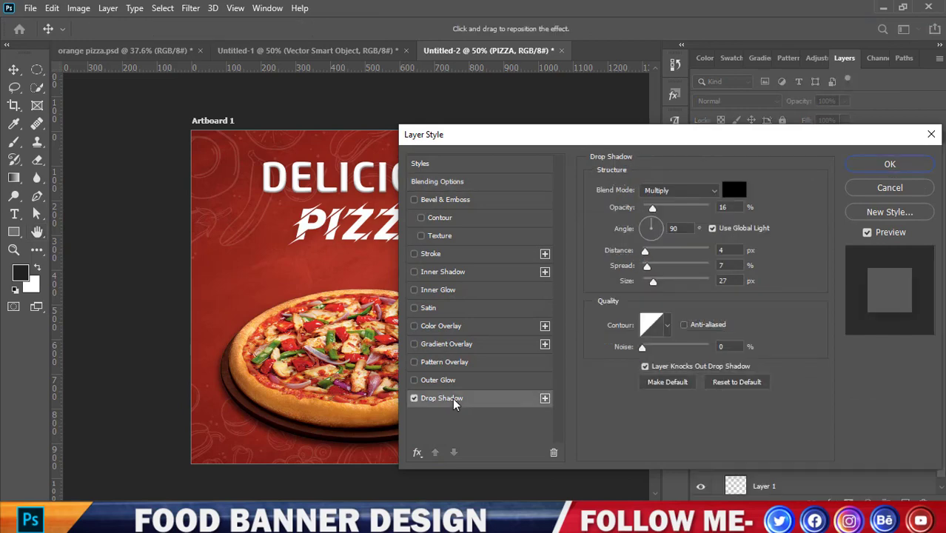
click(459, 199)
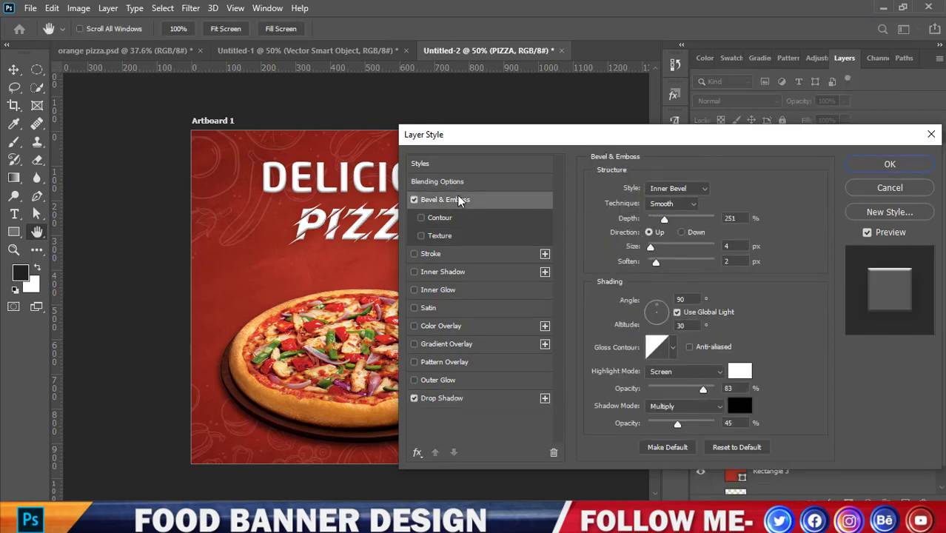
click(489, 397)
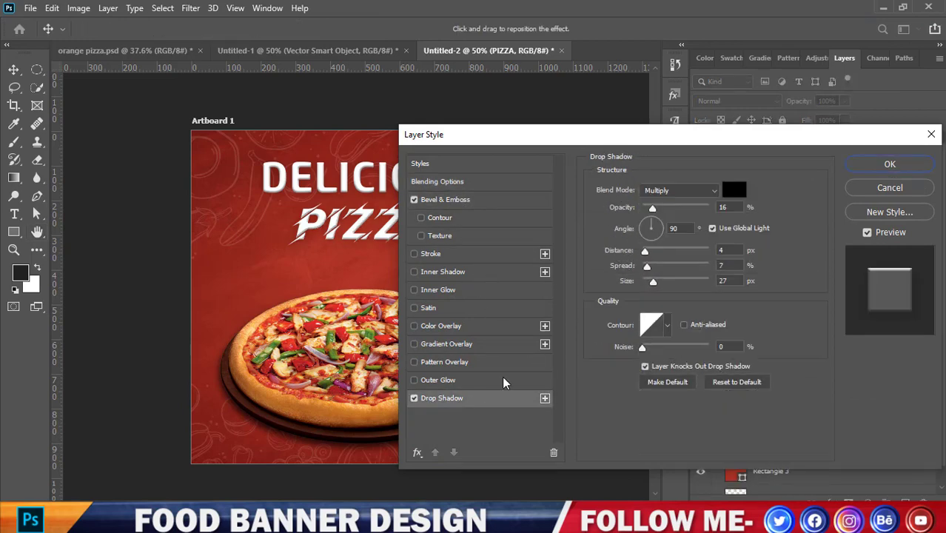
drag(651, 209, 653, 213)
click(891, 163)
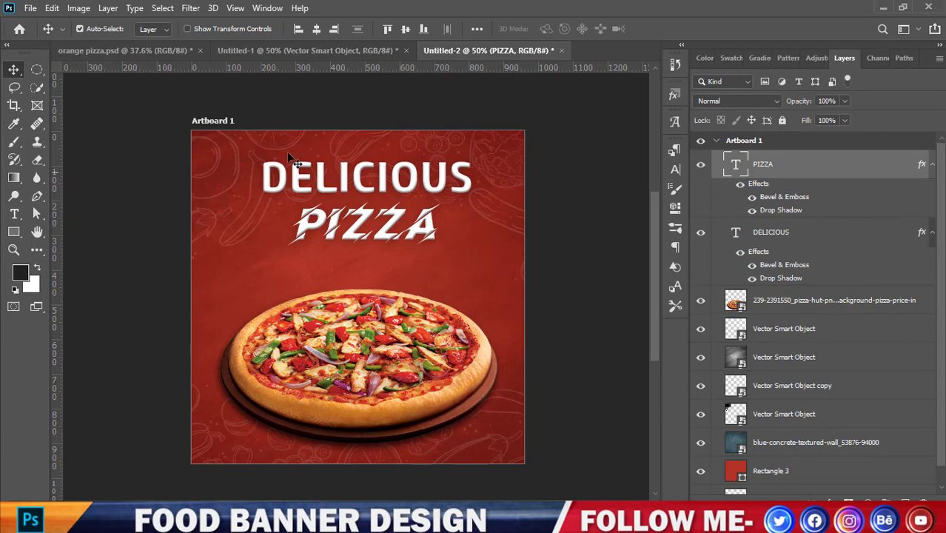
Step: Scale the DELICIOUS text down to roughly the width of the PIZZA text below it
ctrl+click(362, 188)
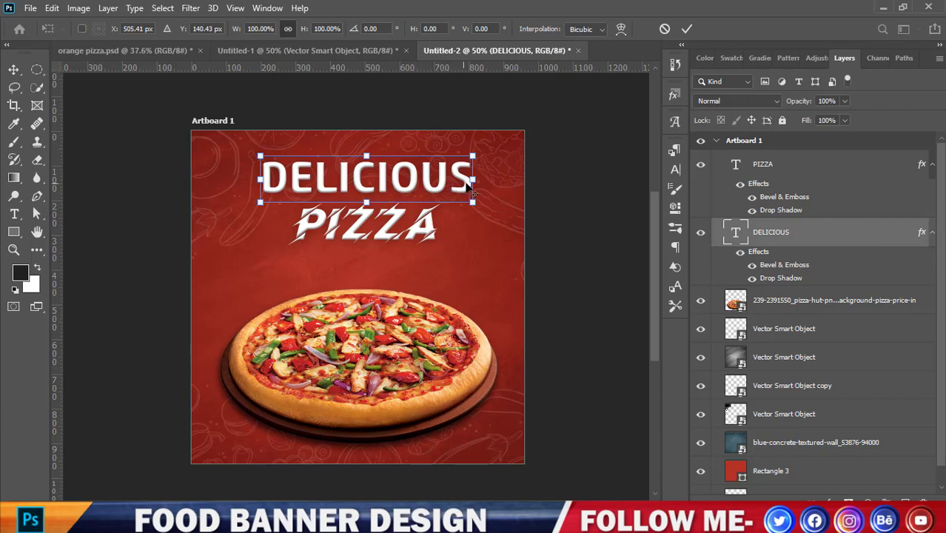
drag(459, 182, 440, 178)
key(Return)
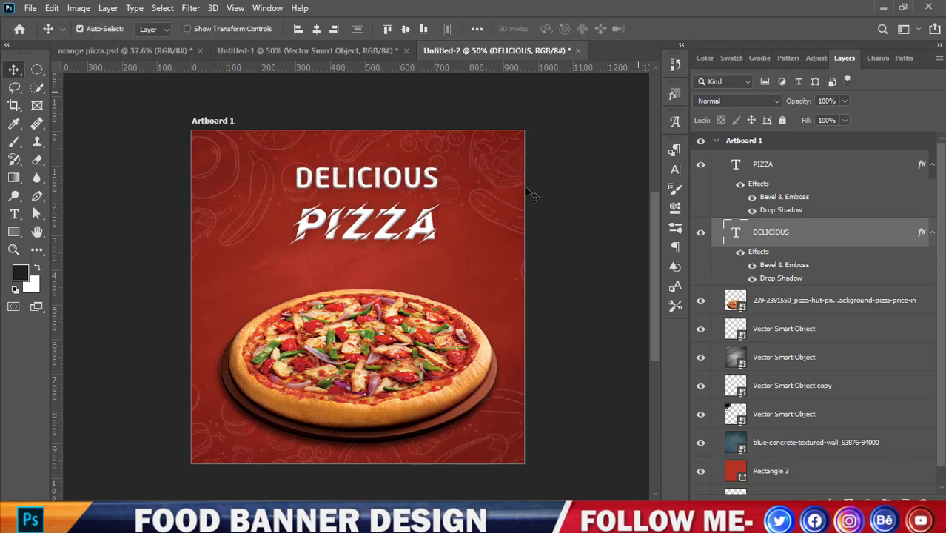
Step: Enlarge the PIZZA text so it is clearly wider than the DELICIOUS line above it
click(396, 236)
key(ctrl+t)
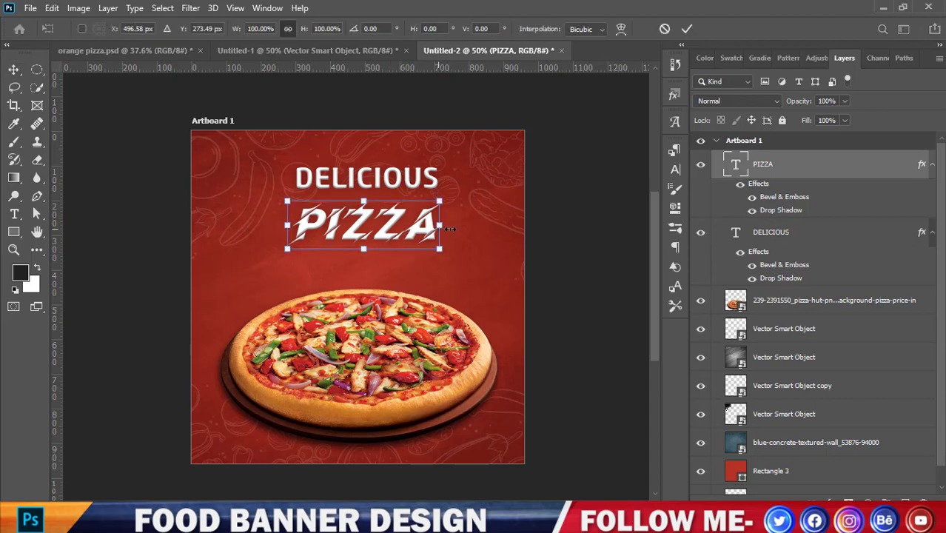
drag(449, 230, 430, 238)
click(688, 28)
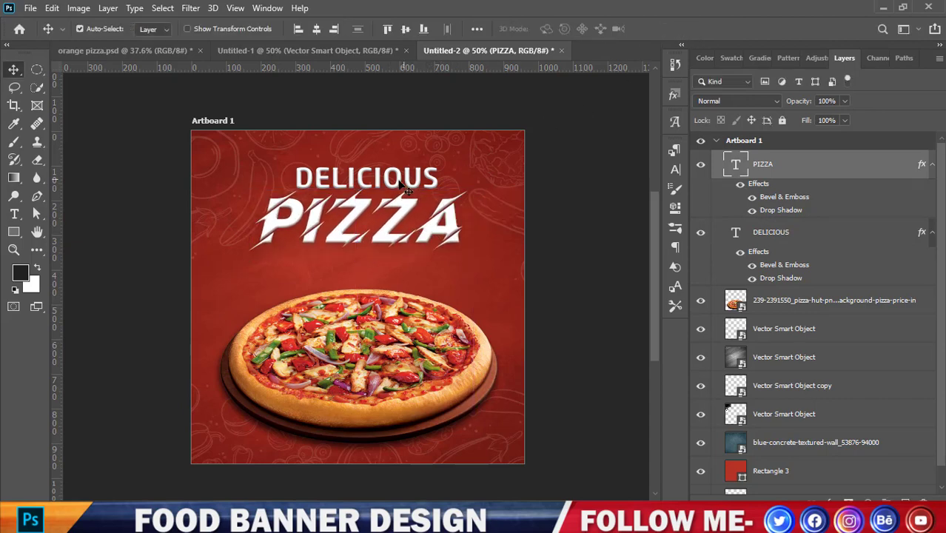
Step: Nudge the DELICIOUS text slightly right and about 10 px up above the enlarged PIZZA text
mouse_move(401, 190)
mouse_down()
mouse_move(404, 178)
mouse_move(406, 187)
mouse_up()
key(Right)
key(Right)
key(Right)
key(Right)
key(Right)
key(Right)
key(Right)
key(Right)
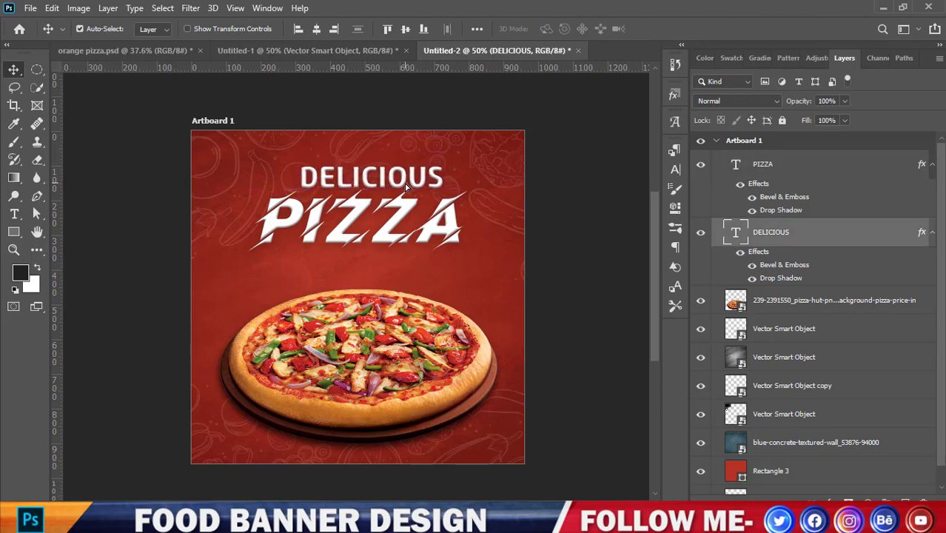
key(Up)
key(Up)
key(Up)
key(Up)
key(Up)
key(Up)
key(Up)
key(Up)
key(Up)
key(Up)
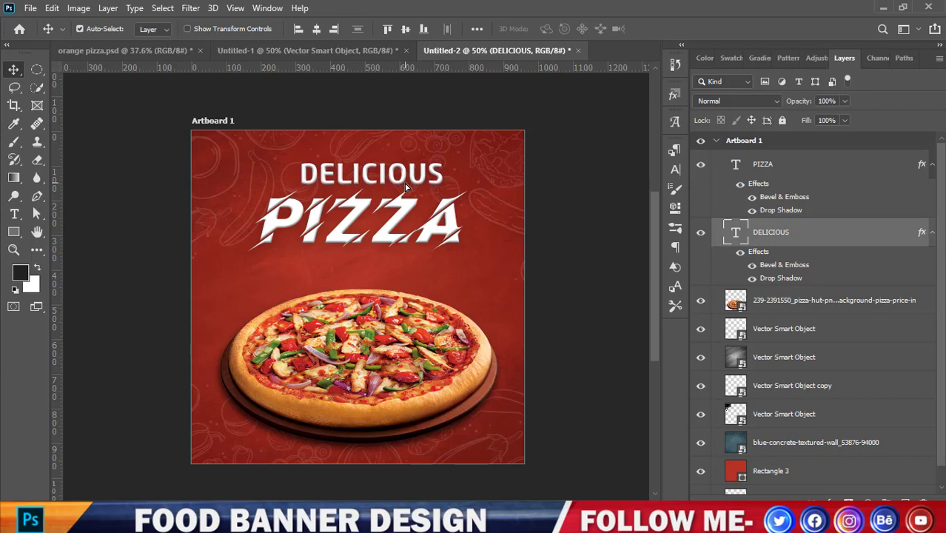
Step: Shift the PIZZA text slightly right and align the horizontal centres of the PIZZA and DELICIOUS texts
click(80, 28)
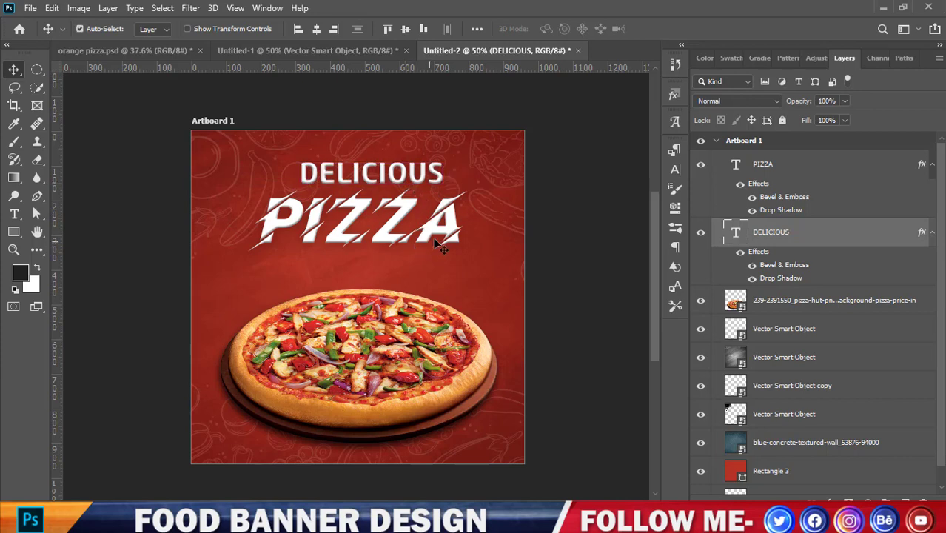
mouse_move(438, 245)
mouse_down()
mouse_move(454, 243)
mouse_move(439, 243)
mouse_up()
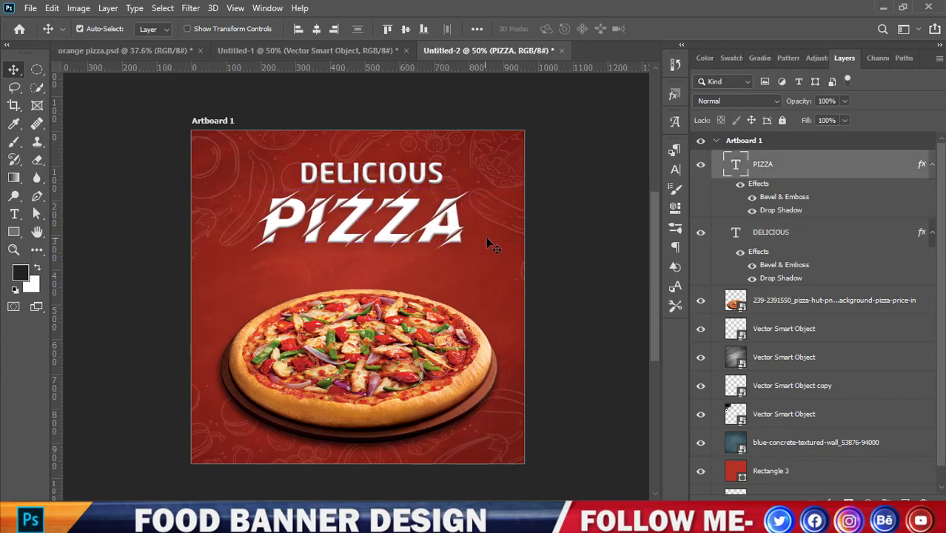
key(ctrl)
ctrl+click(770, 241)
click(316, 28)
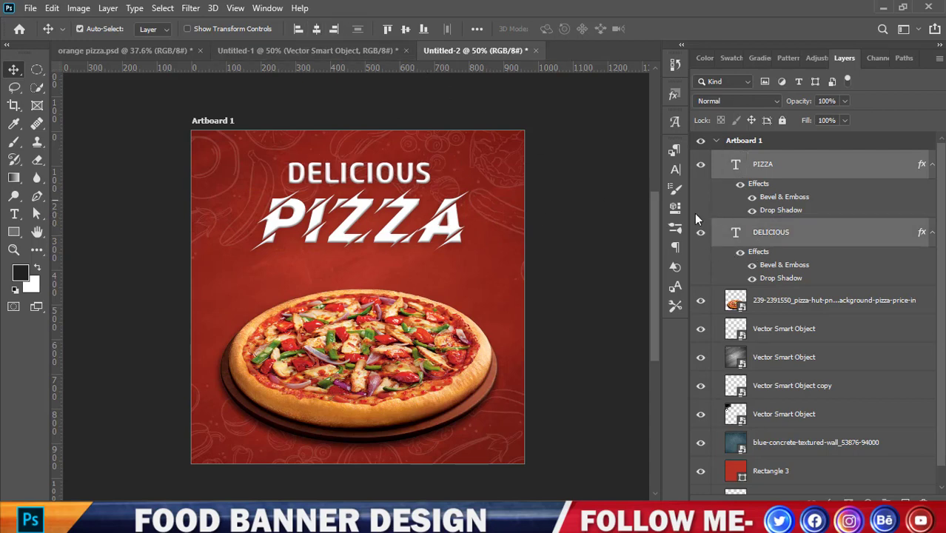
Step: Reposition the PIZZA text slightly to the left beneath DELICIOUS, trying and undoing another horizontal centre alignment
click(585, 200)
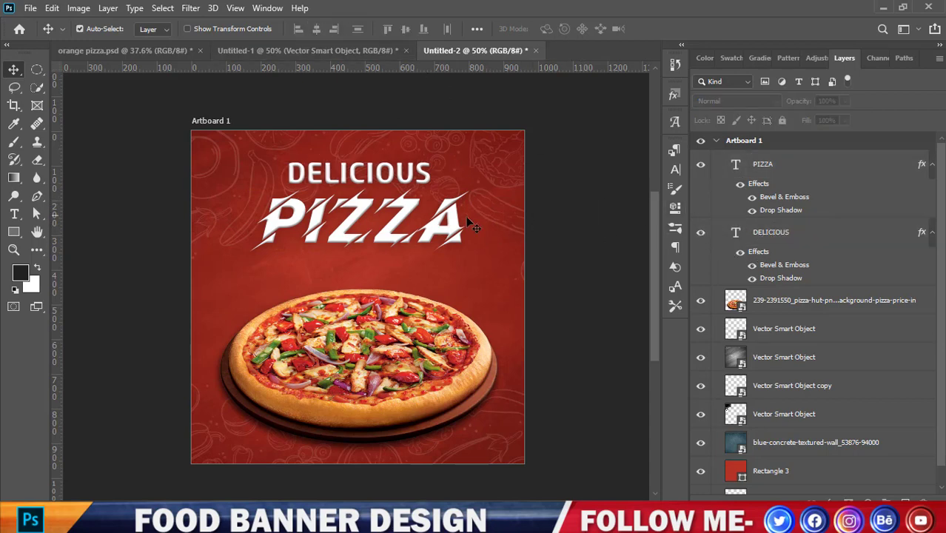
drag(458, 222, 444, 222)
ctrl+click(760, 231)
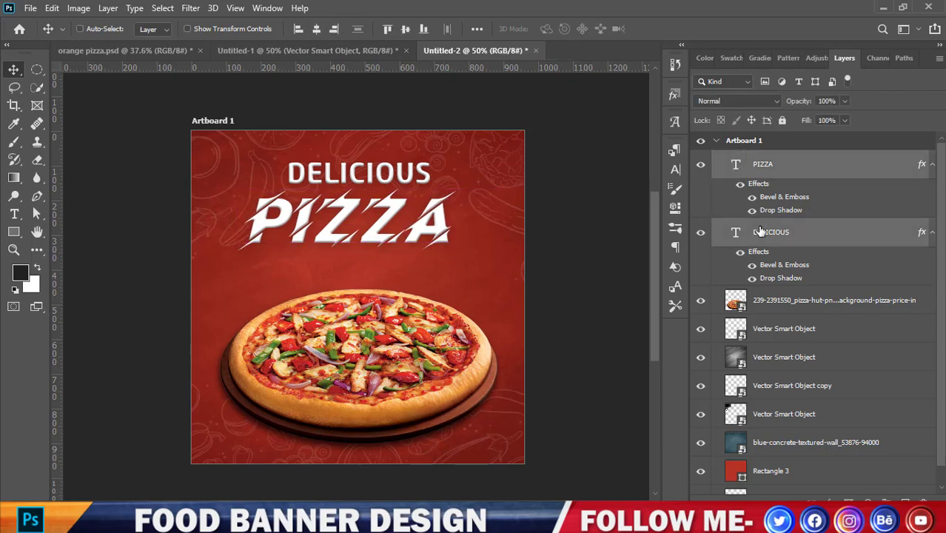
click(314, 32)
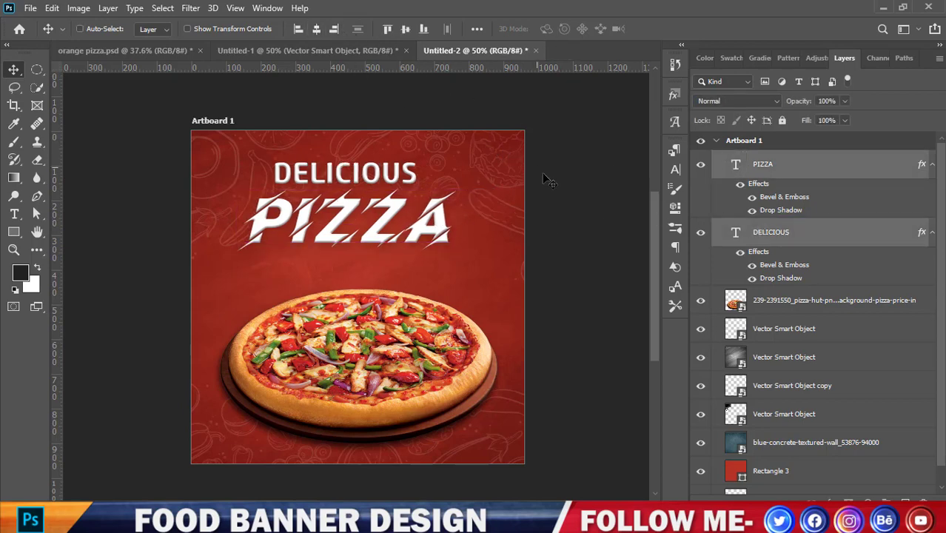
key(ctrl+z)
click(612, 192)
click(444, 230)
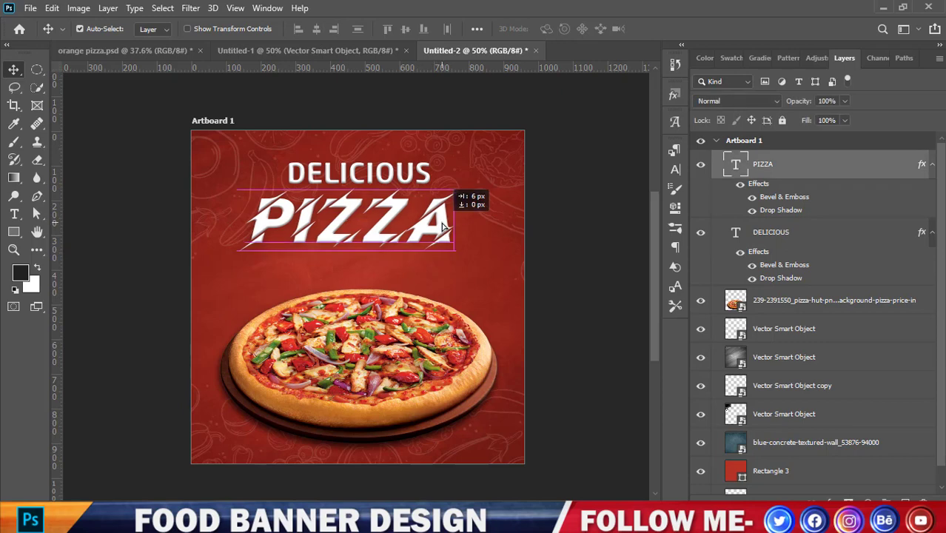
Step: Copy the tagline "The best pizza in the world" from orange pizza.psd into Untitled-2, directly below the PIZZA text
scroll(456, 214, down, 1)
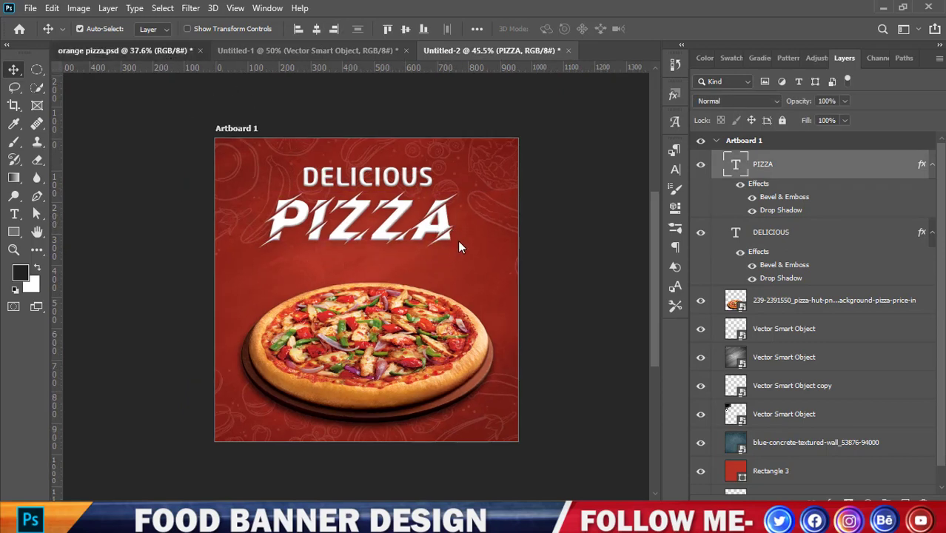
key(ctrl+Tab)
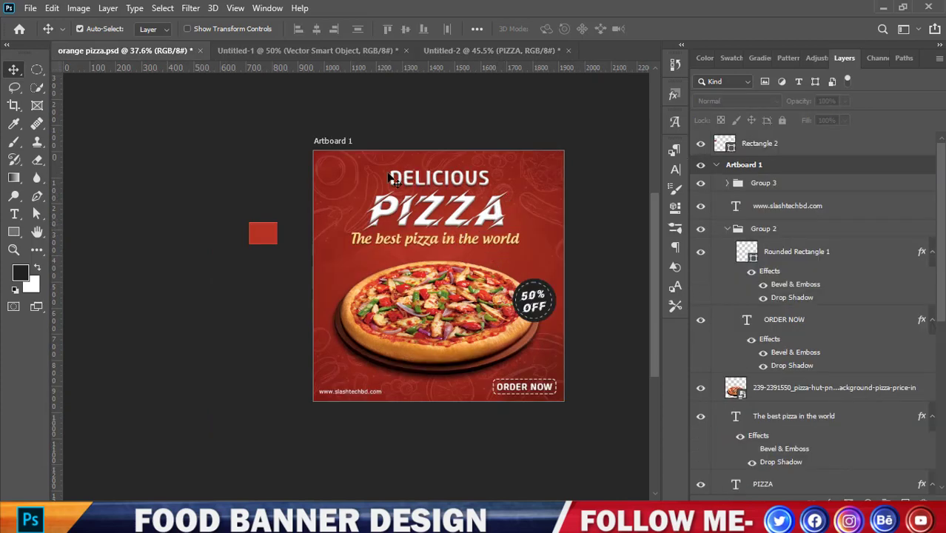
drag(500, 244, 364, 263)
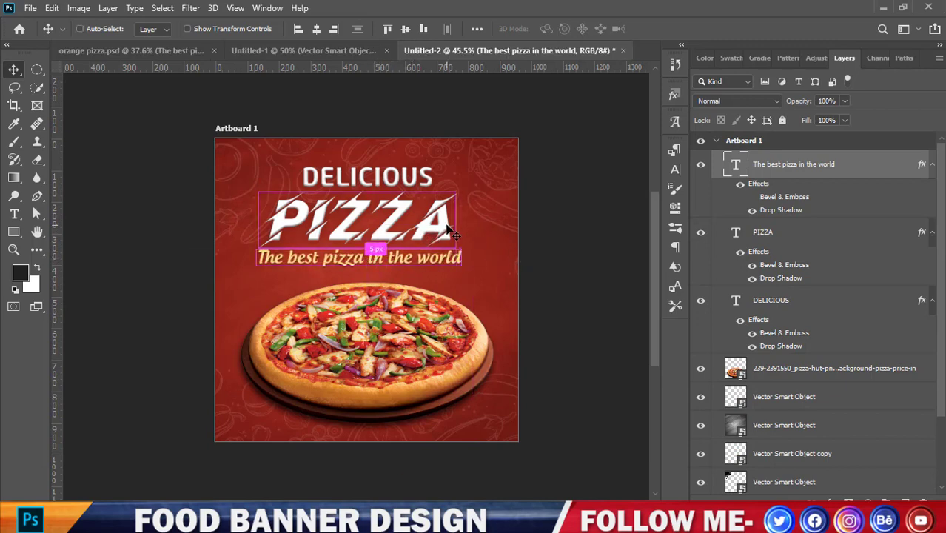
Step: Move the DELICIOUS, PIZZA and tagline texts together about 30 px right and align their horizontal centres
click(770, 238)
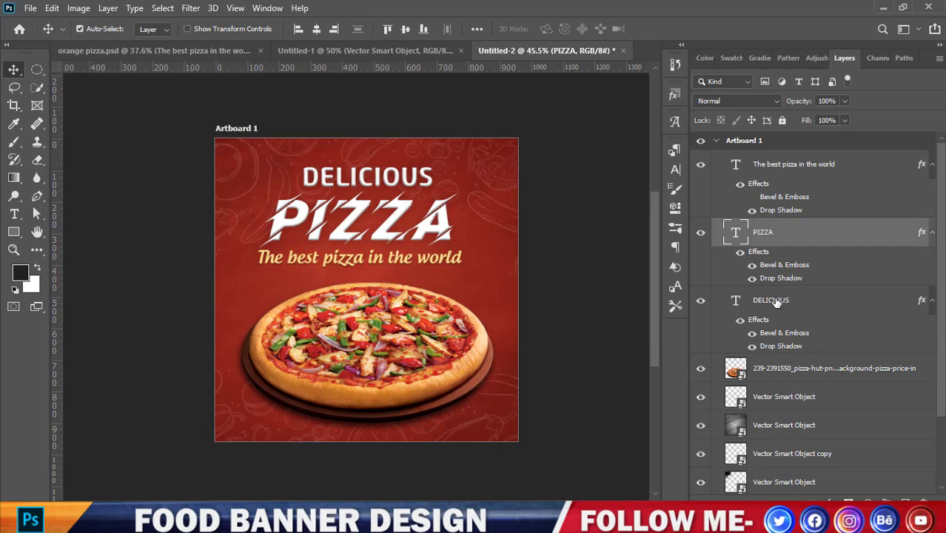
click(775, 302)
ctrl+click(783, 241)
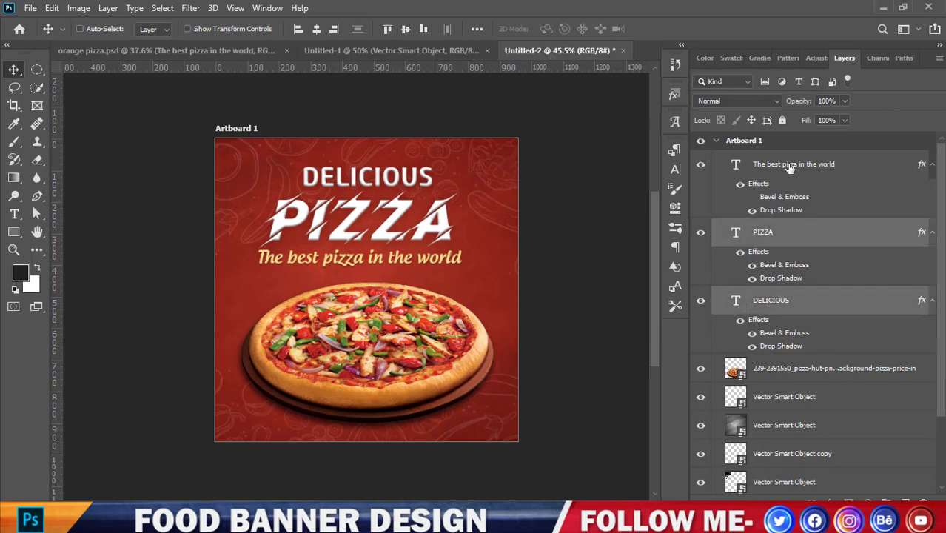
ctrl+click(789, 169)
key(shift+Right)
key(shift+Right)
key(shift+Right)
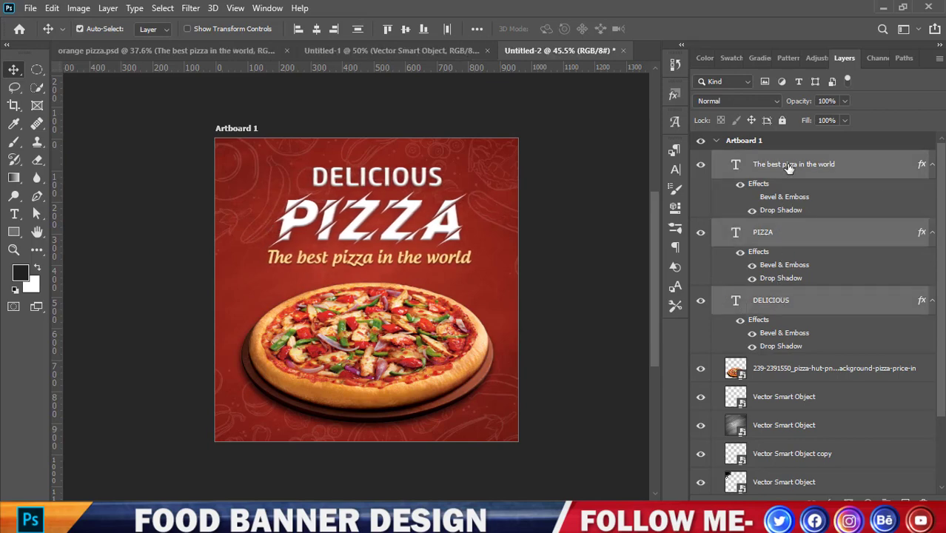
click(314, 31)
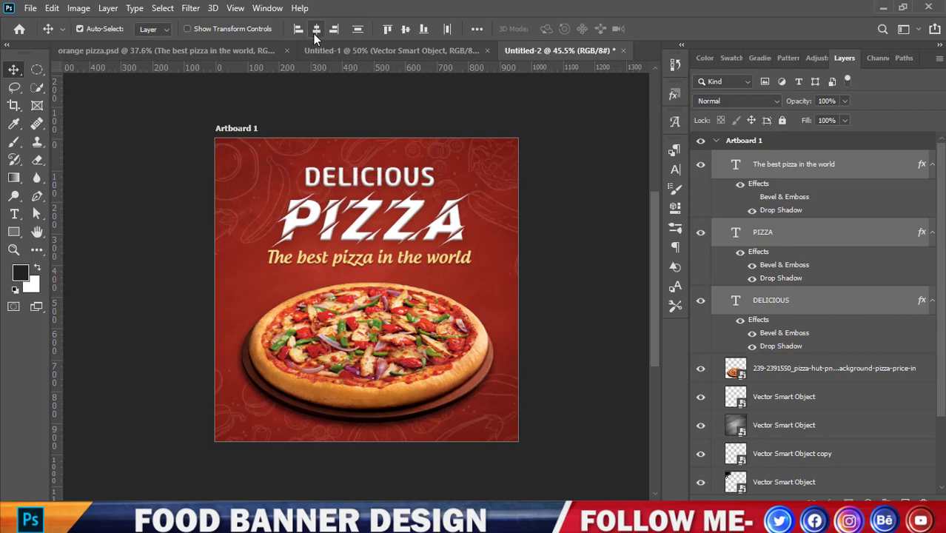
Step: Nudge the three aligned text layers together about 10 px up and 6 px right
key(shift+Up)
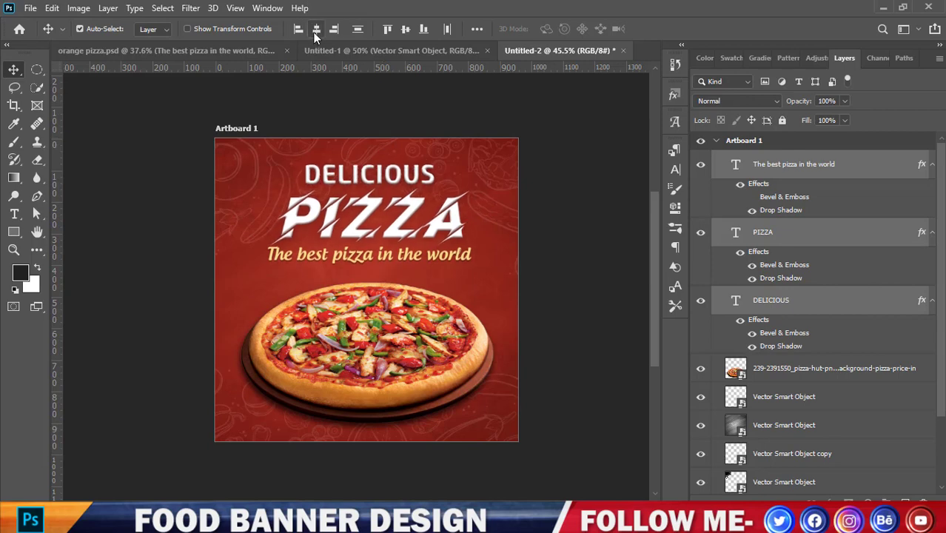
key(Right)
key(Right)
key(Right)
key(Right)
key(Right)
key(Right)
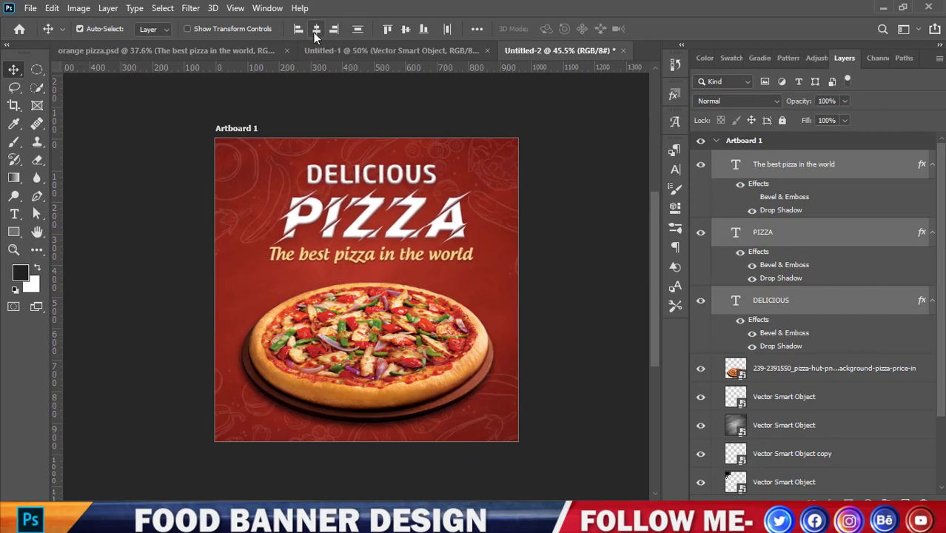
click(548, 214)
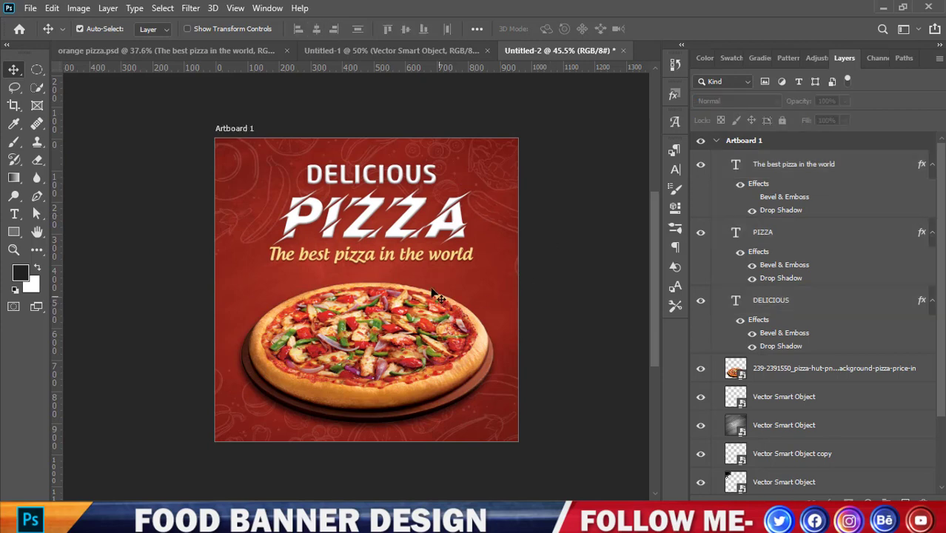
Step: Nudge only the DELICIOUS text to the right so it sits centred over PIZZA
click(409, 185)
key(Right)
key(Right)
key(Right)
key(Right)
key(Right)
key(Right)
key(Right)
key(Right)
key(Right)
key(Right)
key(Right)
key(Right)
key(Right)
key(Right)
key(Right)
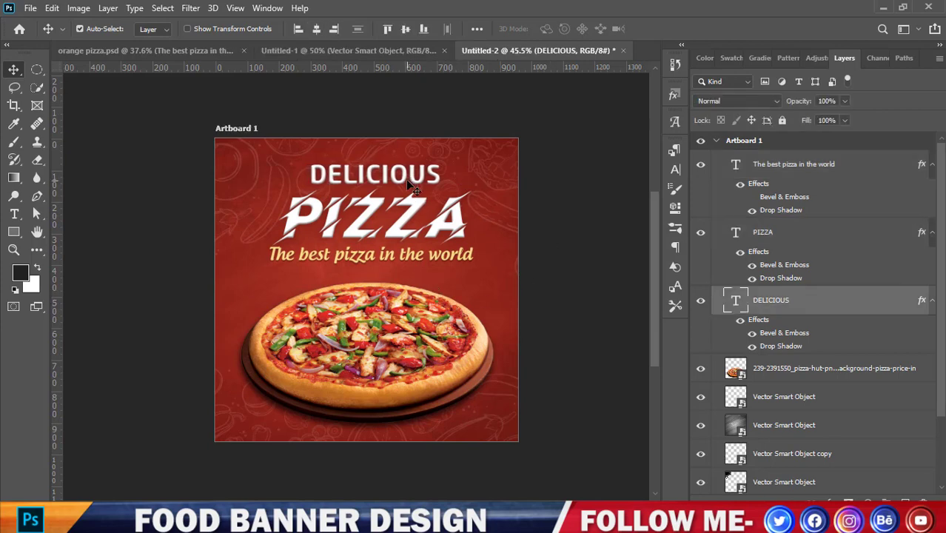
key(Right)
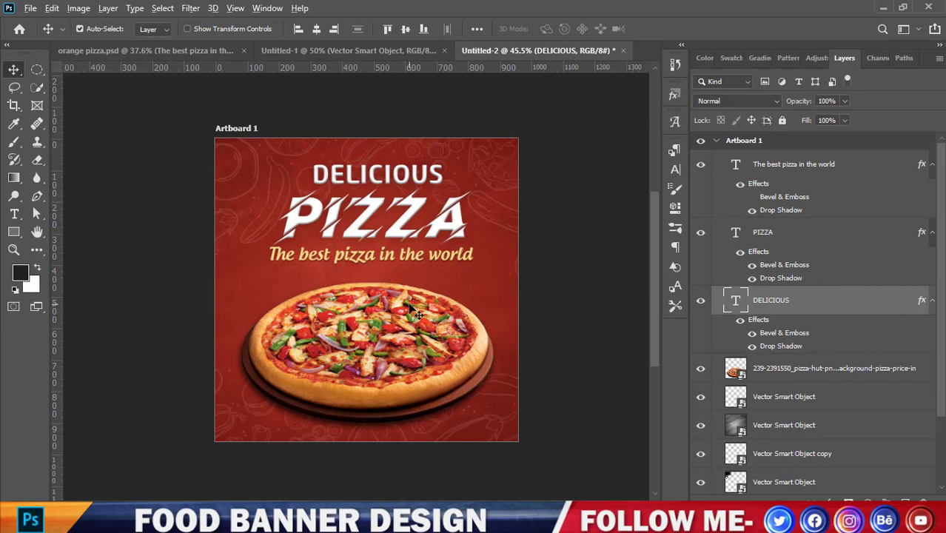
Step: Move the pizza image slightly up and to the right beneath the tagline
scroll(415, 326, down, 1)
drag(408, 375, 433, 342)
scroll(430, 363, down, 1)
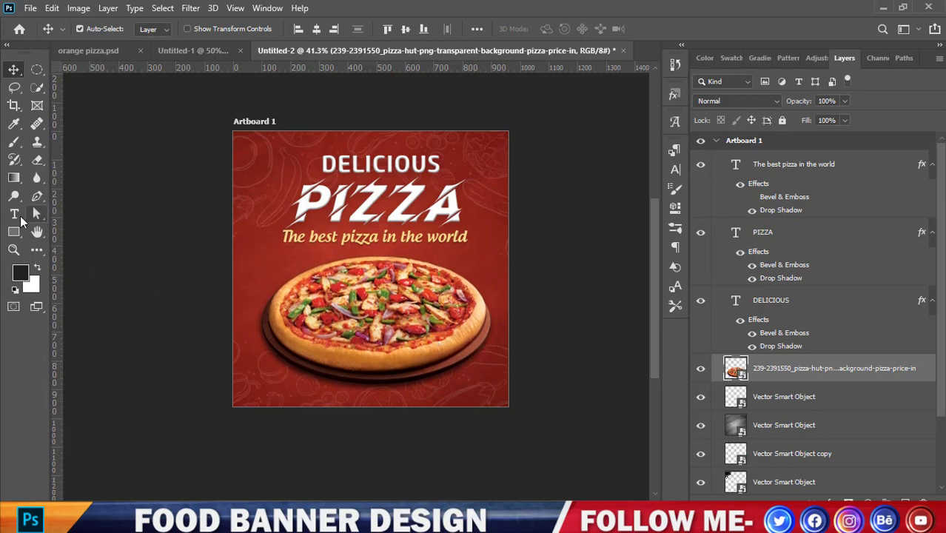
click(20, 216)
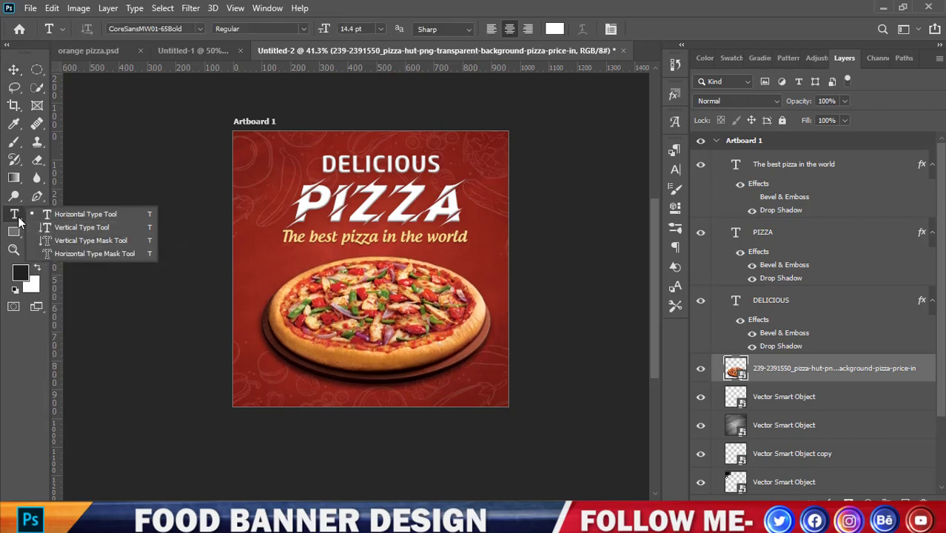
click(13, 233)
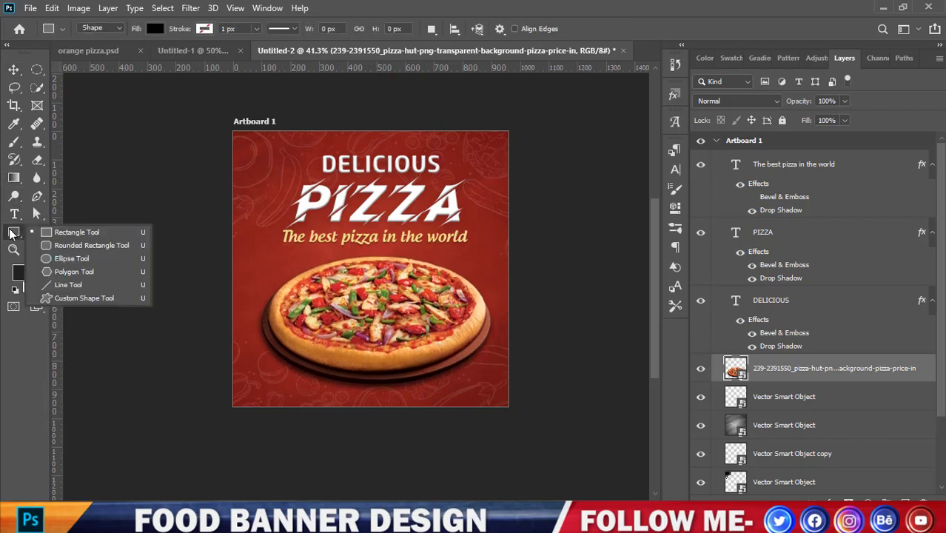
click(10, 234)
click(11, 234)
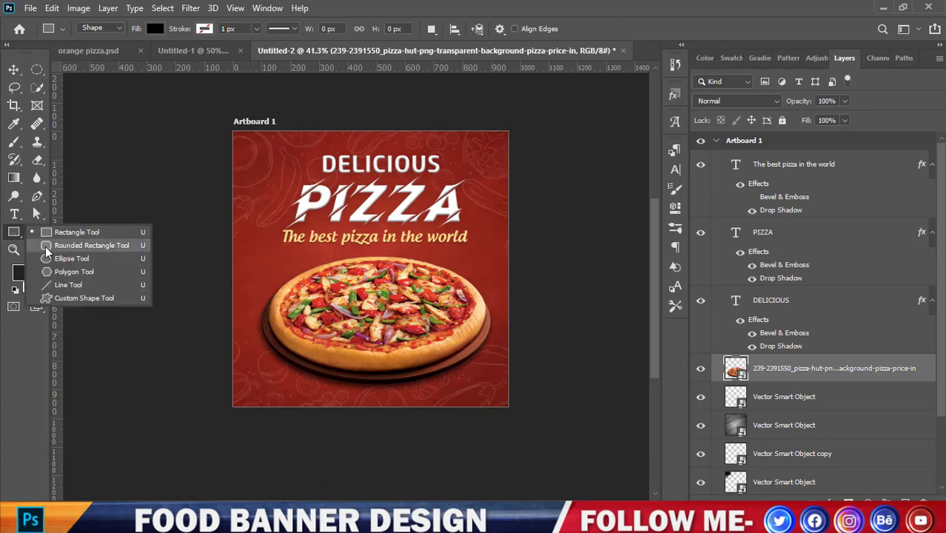
click(13, 68)
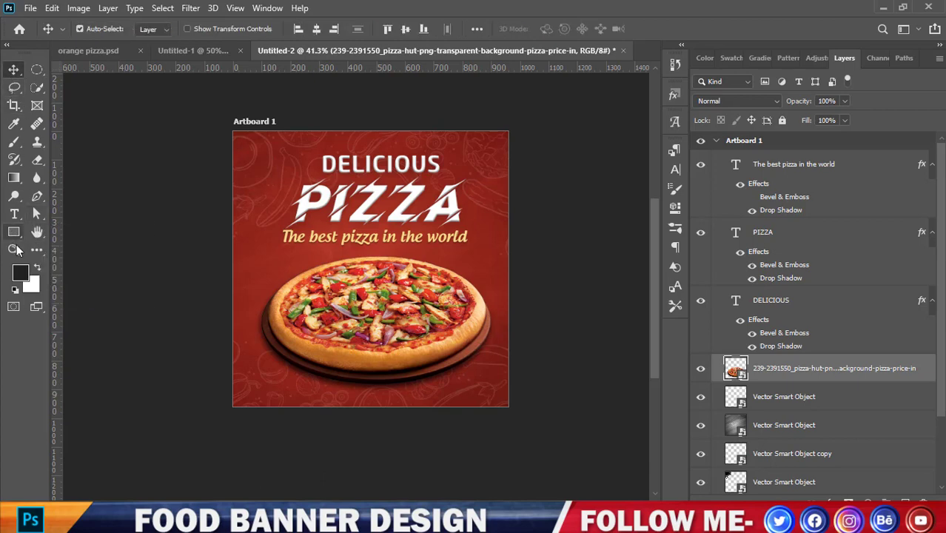
Step: Copy the ORDER NOW text and its dashed rounded rectangle from orange pizza.psd into Untitled-2
click(86, 51)
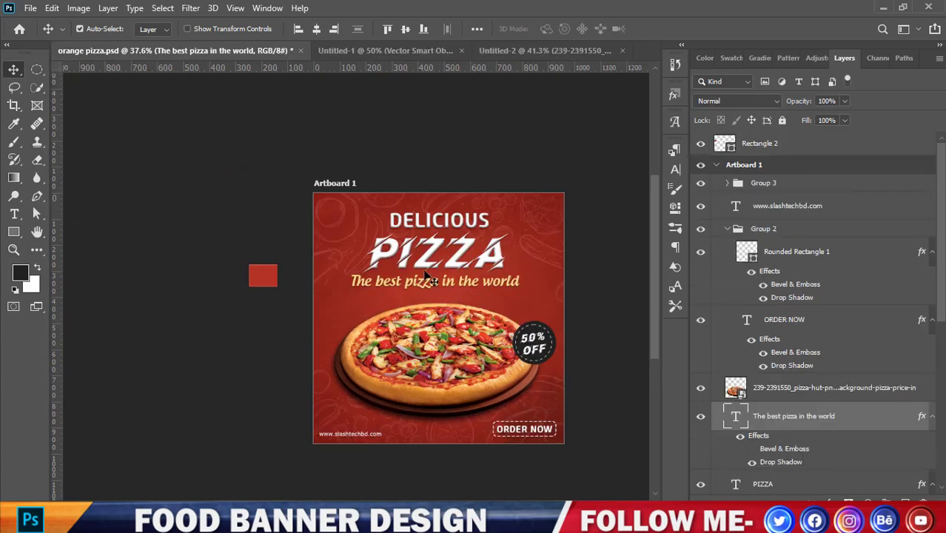
scroll(542, 418, up, 2)
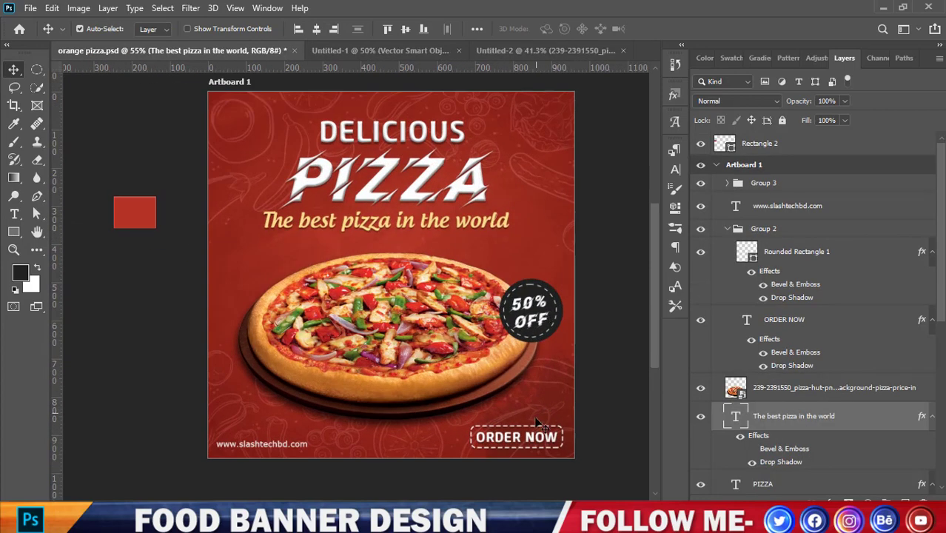
ctrl+click(538, 432)
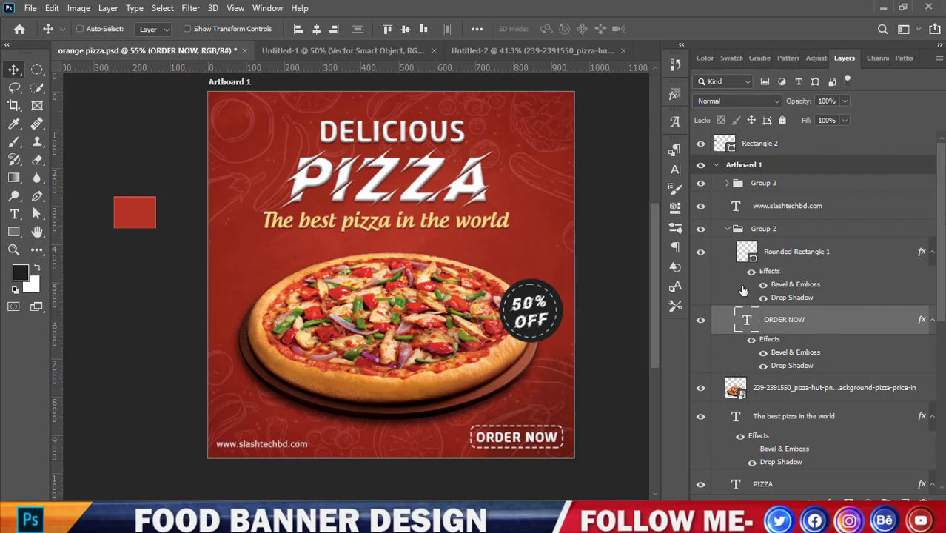
click(700, 251)
click(701, 251)
ctrl+click(777, 252)
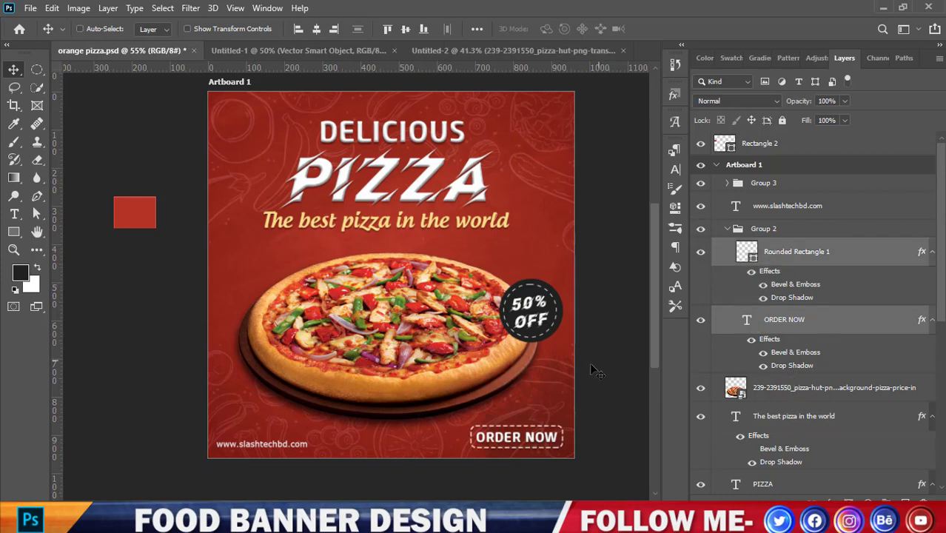
drag(550, 438, 495, 265)
drag(475, 399, 478, 393)
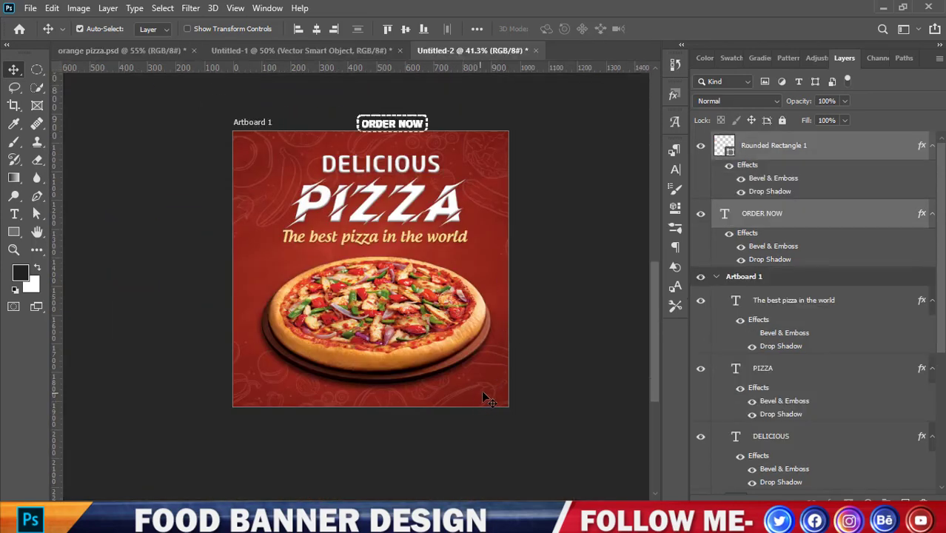
drag(421, 120, 417, 140)
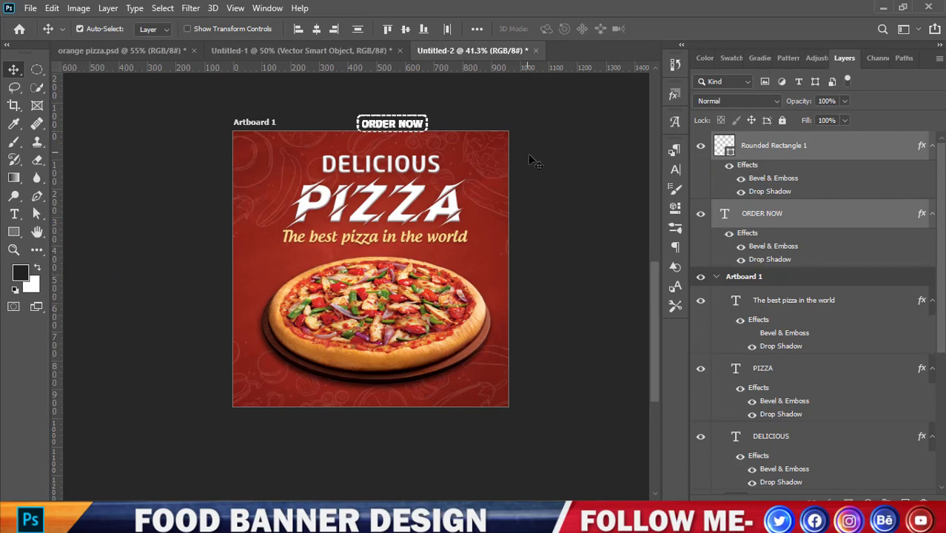
key(ctrl+g)
key(ctrl+z)
drag(397, 124, 372, 151)
key(ctrl+z)
click(775, 150)
ctrl+click(771, 218)
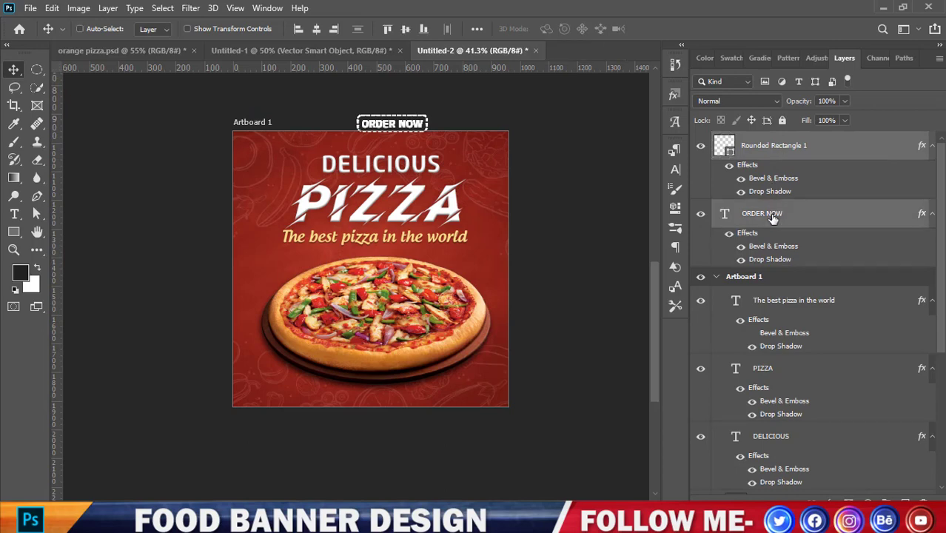
drag(787, 148, 762, 304)
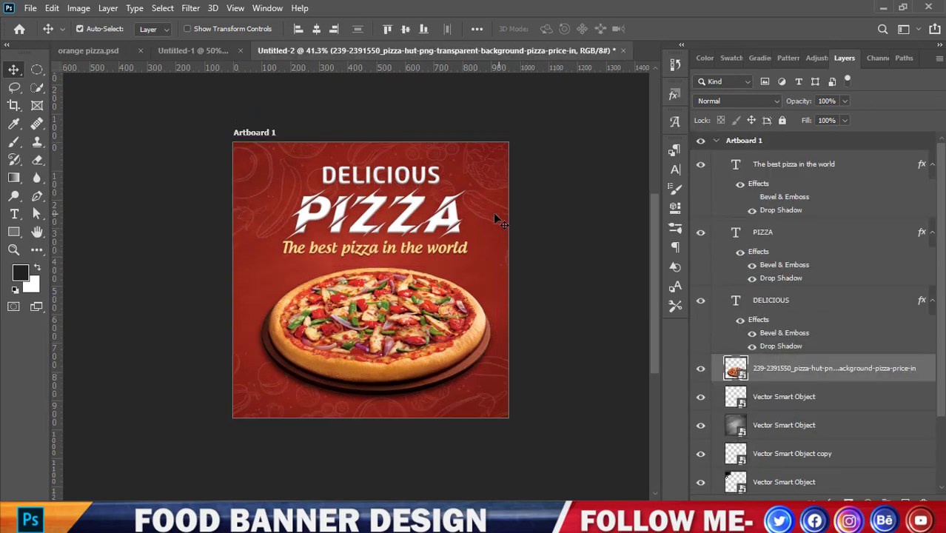
click(340, 113)
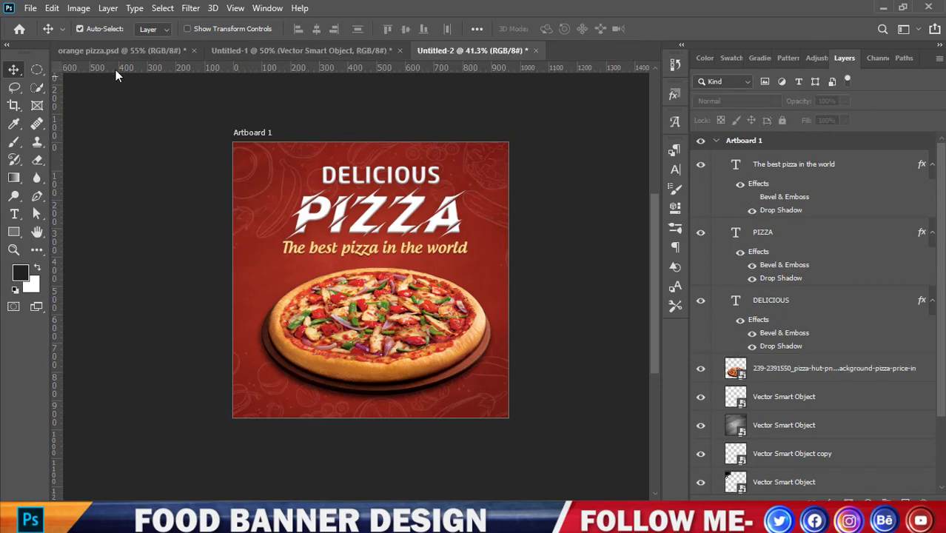
Step: Copy the ORDER NOW text and its dashed rounded rectangle from orange pizza.psd into Untitled-2, placing them near Artboard 1's lower-right corner
click(115, 52)
drag(614, 420, 440, 337)
drag(449, 394, 449, 395)
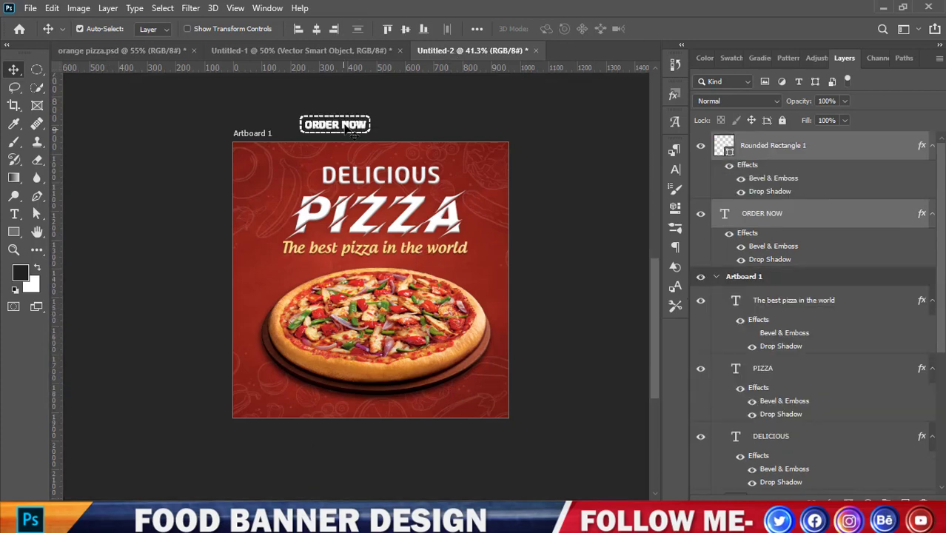
drag(354, 132, 473, 411)
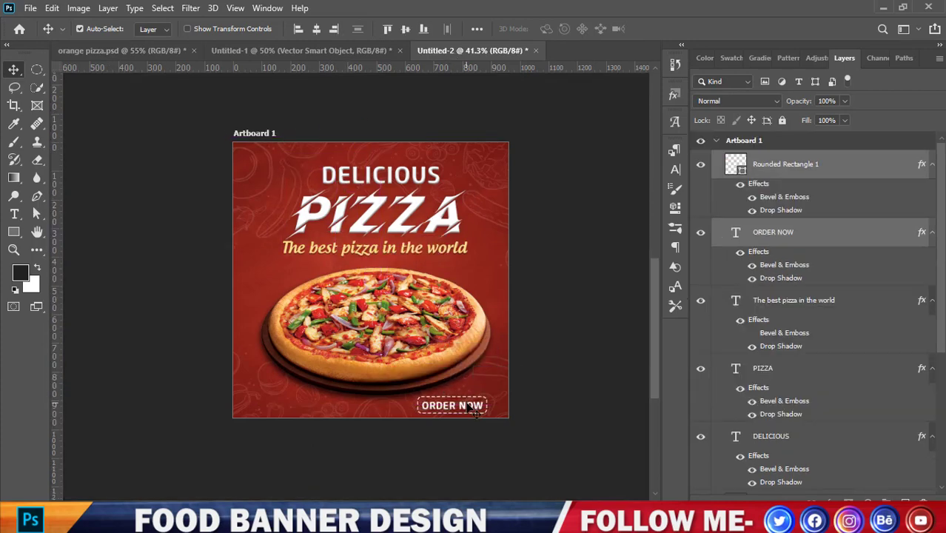
Step: Nudge the ORDER NOW text and its dashed frame together about 53 px right and 4 px up, into the banner's corner
key(shift+Right)
key(shift+Right)
key(shift+Right)
key(shift+Right)
key(shift+Right)
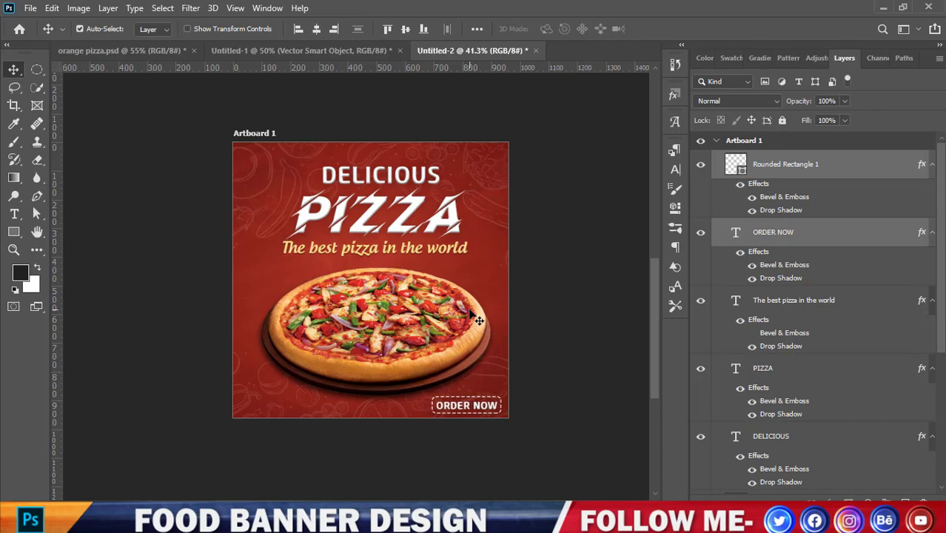
key(Up)
key(Up)
key(Up)
key(Up)
key(Up)
key(Right)
key(Right)
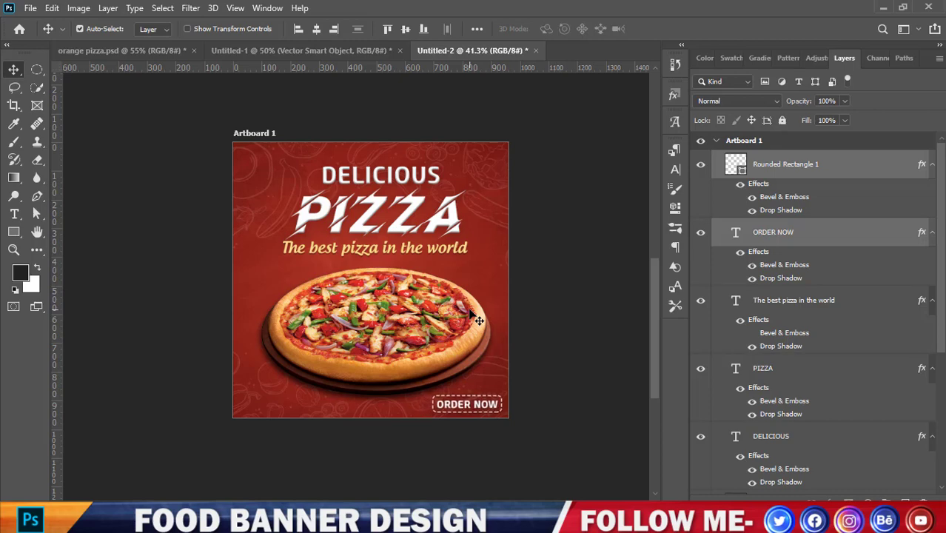
key(Right)
key(Down)
click(547, 310)
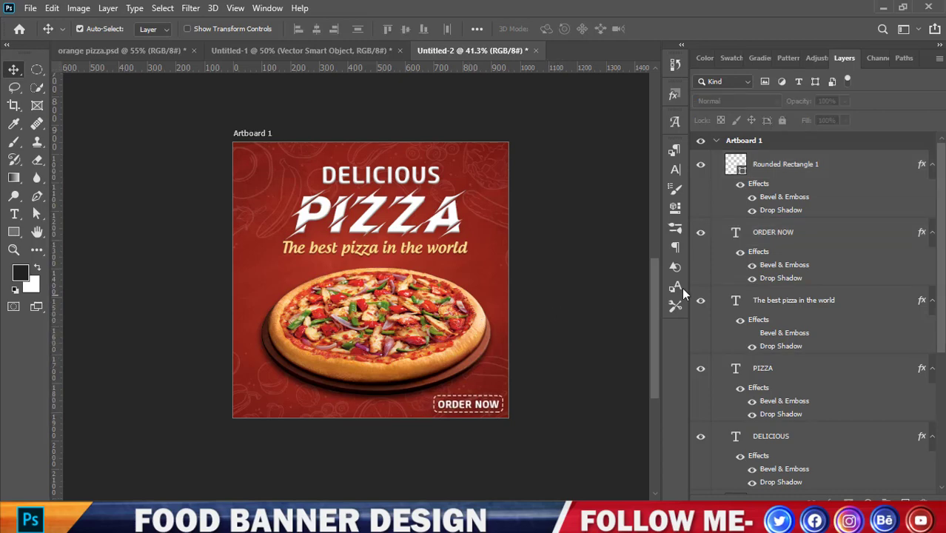
Step: Copy the 50% OFF badge's two texts, dashed ring and ellipse from orange pizza.psd into Untitled-2 and group the four layers
click(105, 50)
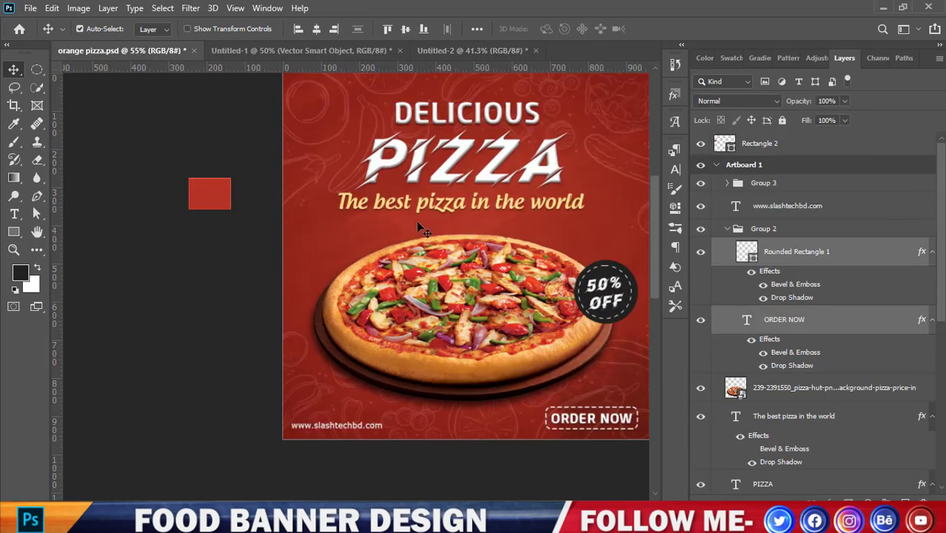
click(606, 300)
shift+click(786, 265)
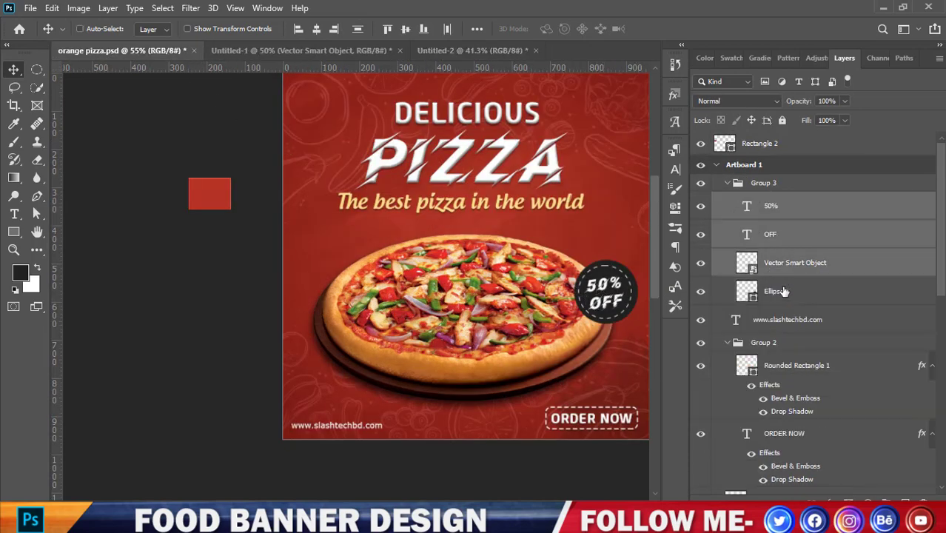
shift+click(783, 291)
drag(603, 285, 414, 289)
drag(415, 405, 415, 407)
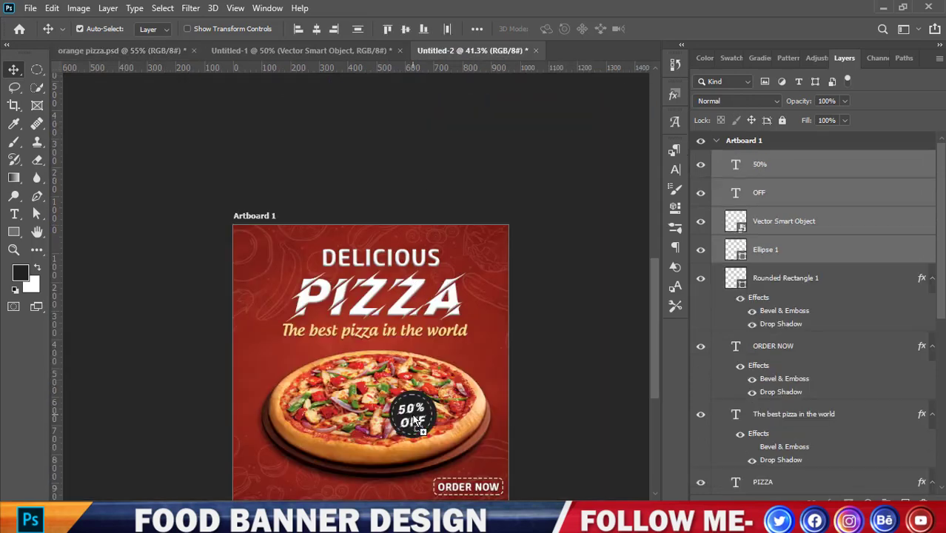
scroll(426, 409, up, 3)
key(ctrl+g)
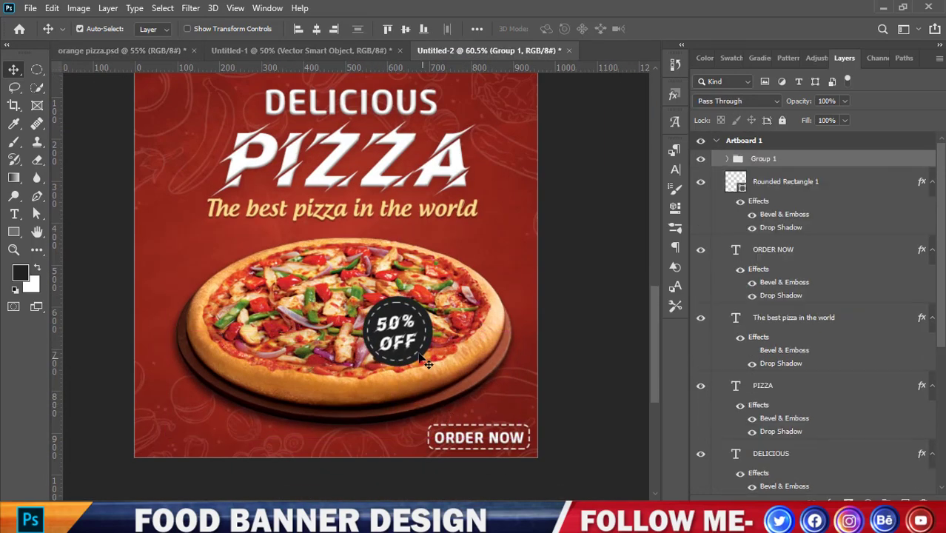
drag(405, 336, 445, 338)
key(ctrl+z)
key(ctrl)
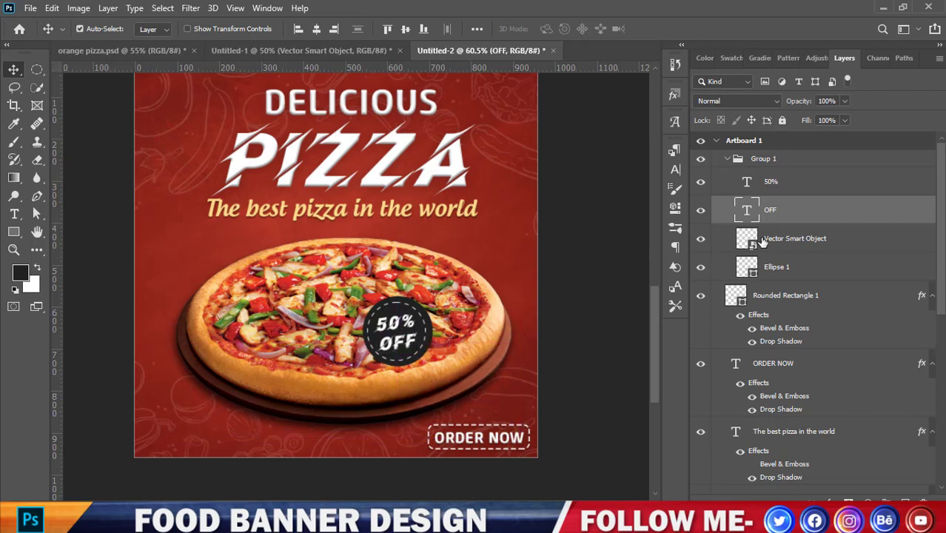
Step: Scale the whole 50% OFF badge group down slightly and place it over the pizza's upper-right edge
click(749, 160)
click(729, 160)
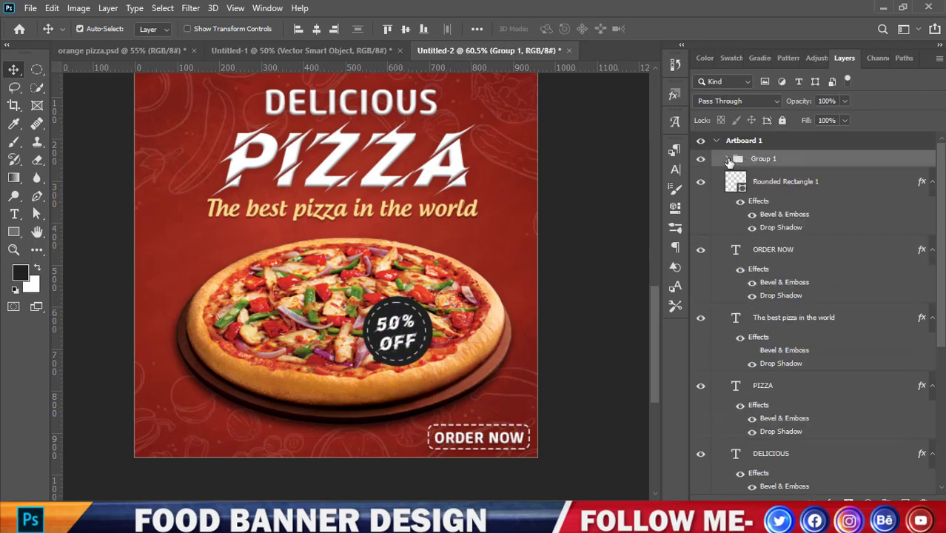
key(ctrl+t)
drag(432, 335, 500, 297)
click(686, 29)
key(ctrl+0)
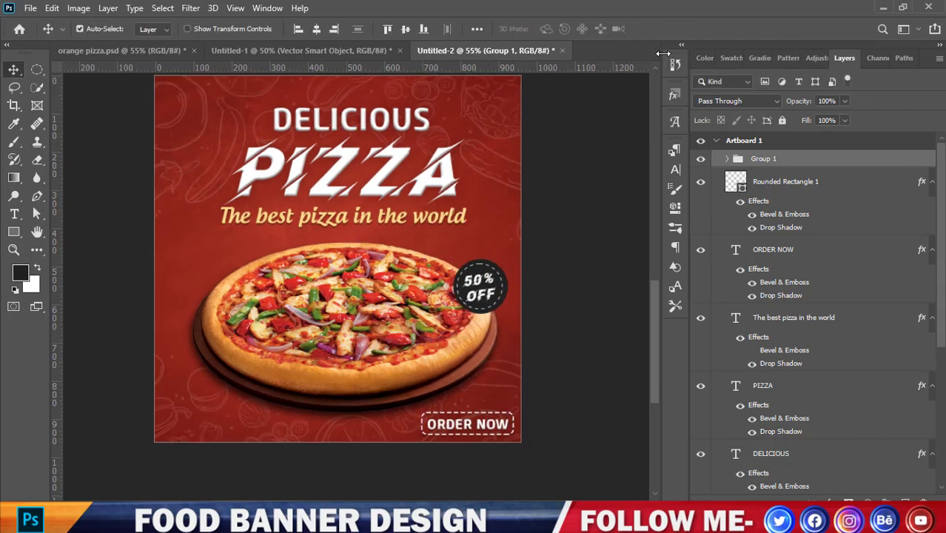
scroll(550, 153, down, 2)
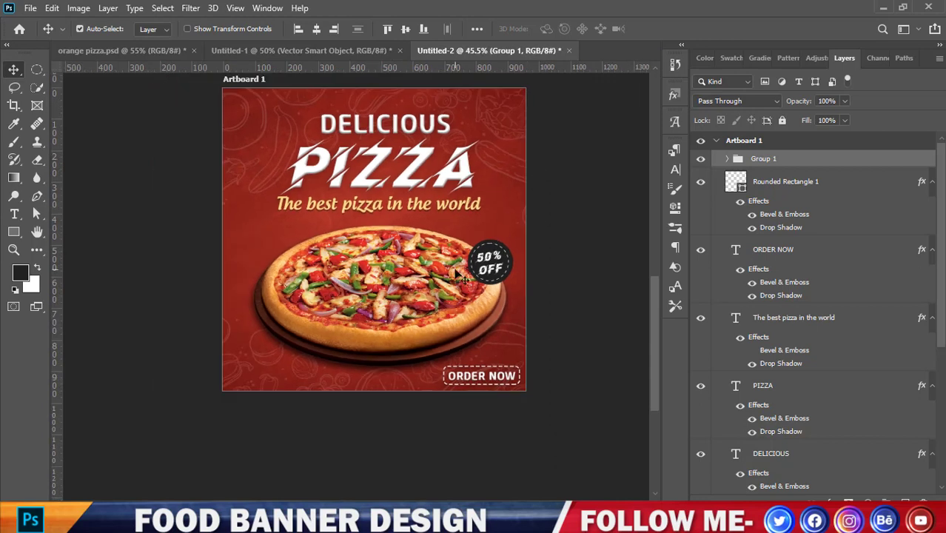
click(122, 50)
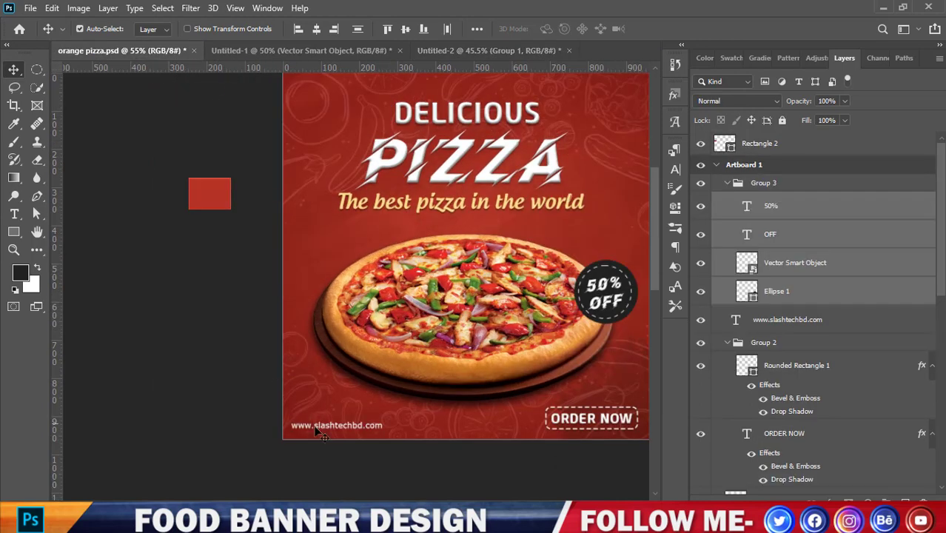
drag(335, 427, 279, 462)
scroll(278, 459, down, 3)
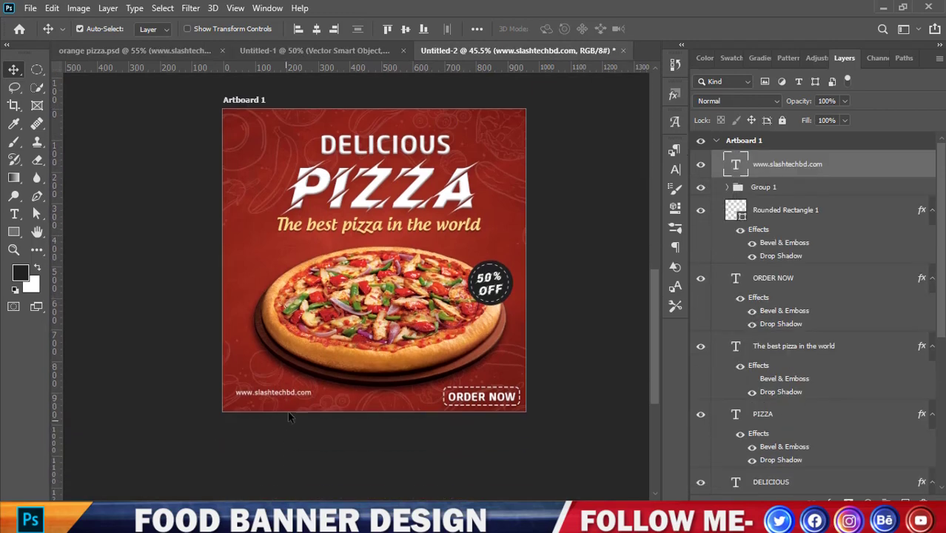
drag(292, 404, 283, 415)
key(Right)
key(Right)
key(Down)
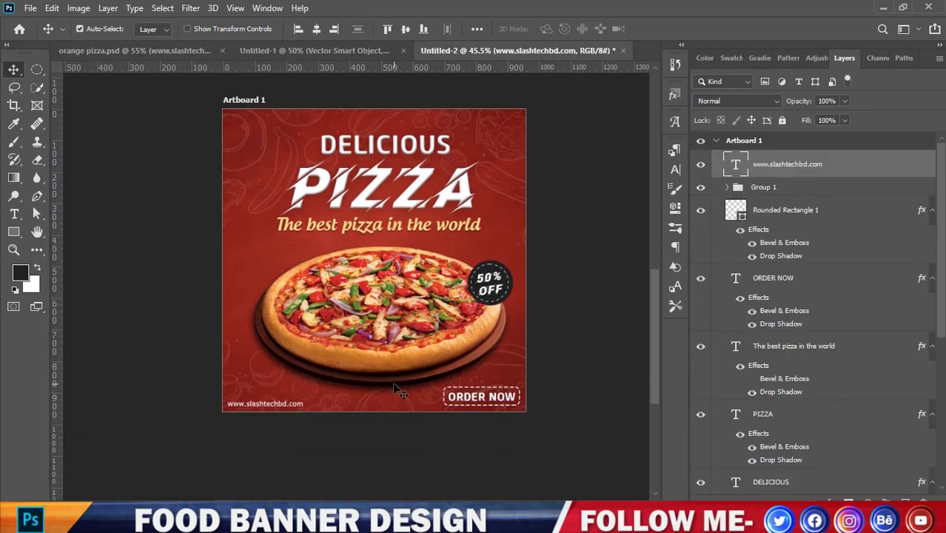
click(677, 170)
click(595, 170)
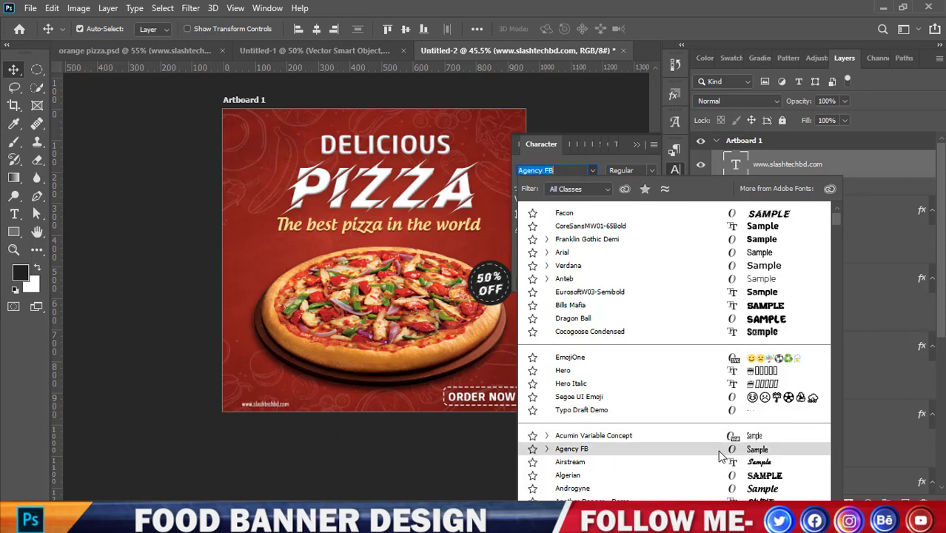
click(602, 129)
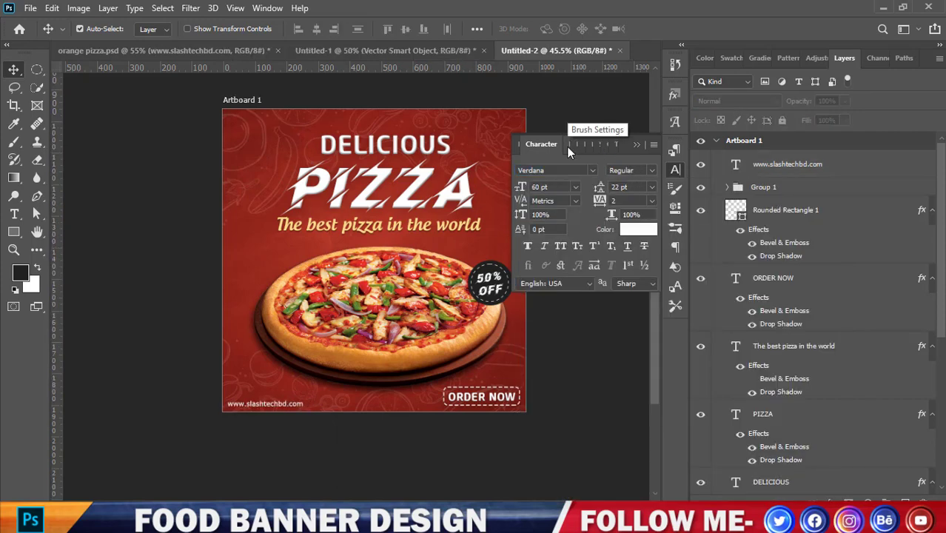
Step: Change the font of the DELICIOUS text to Androgyne
click(444, 135)
click(445, 146)
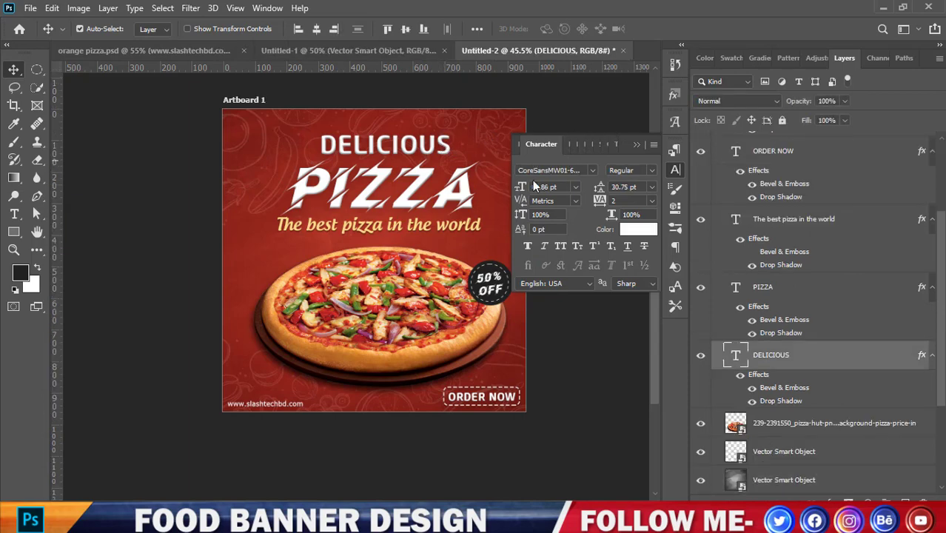
click(596, 169)
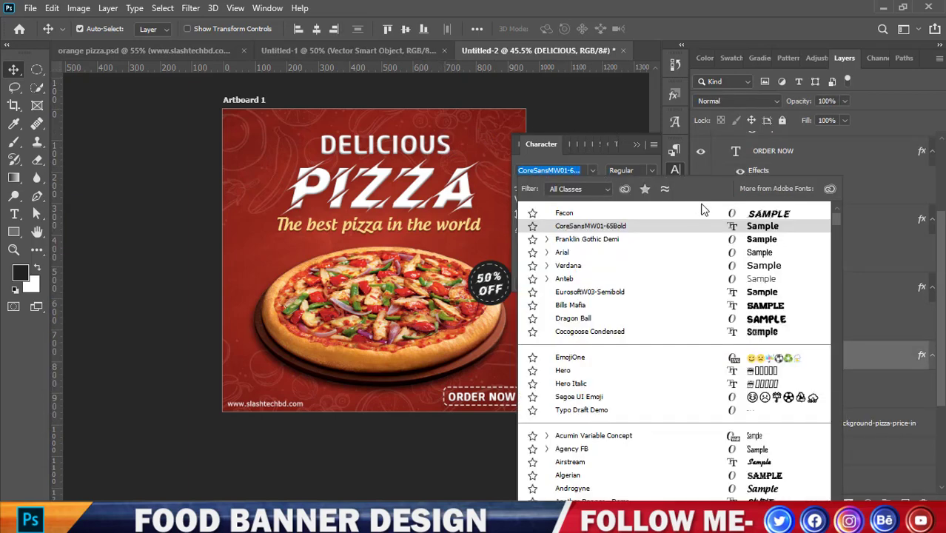
key(Down)
key(Down)
key(Down)
key(Down)
key(Down)
key(Down)
key(Down)
key(Down)
key(Down)
key(Down)
key(Down)
key(Down)
key(Down)
key(Down)
key(Down)
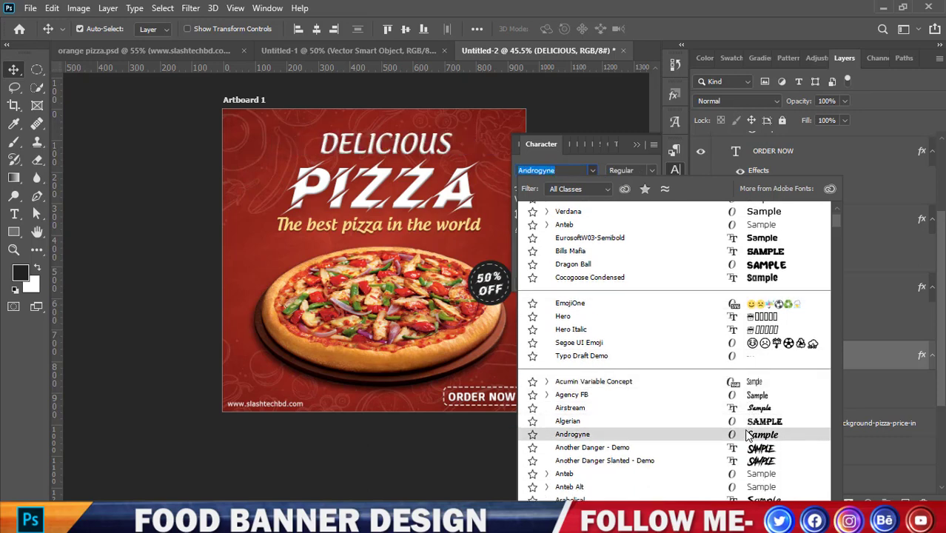
click(748, 435)
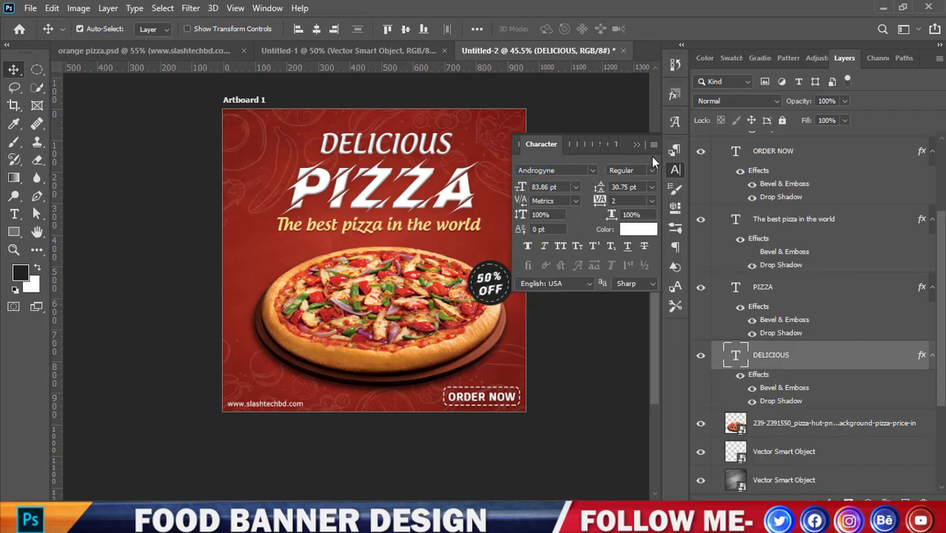
click(634, 146)
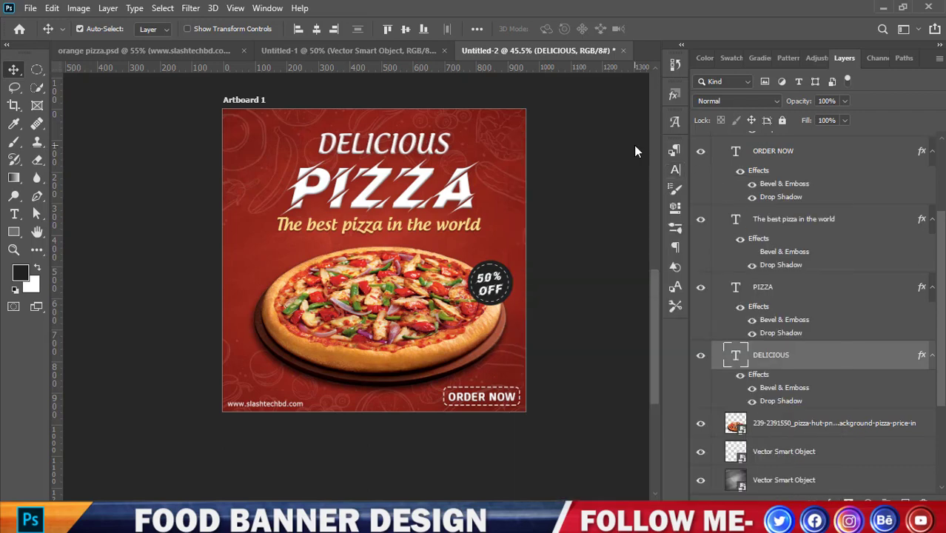
key(ctrl+plus)
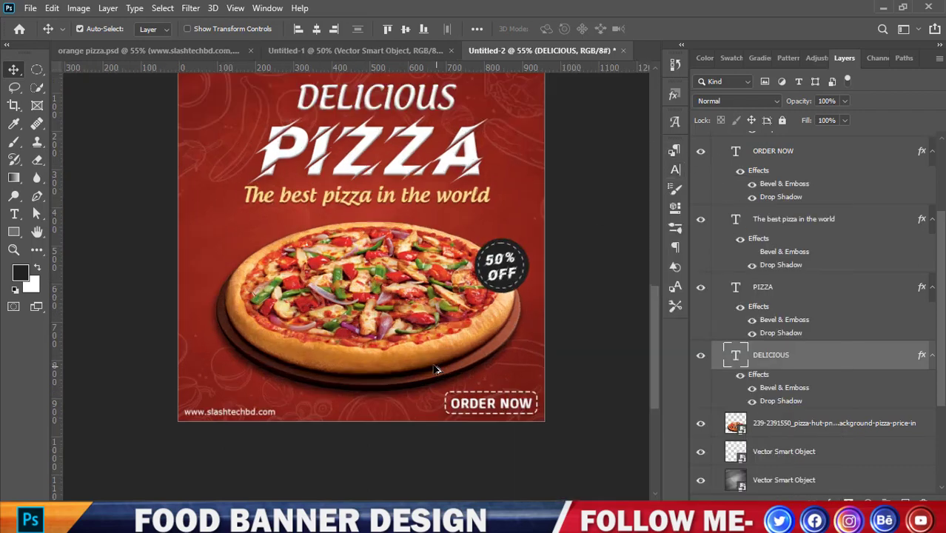
scroll(420, 286, down, 1)
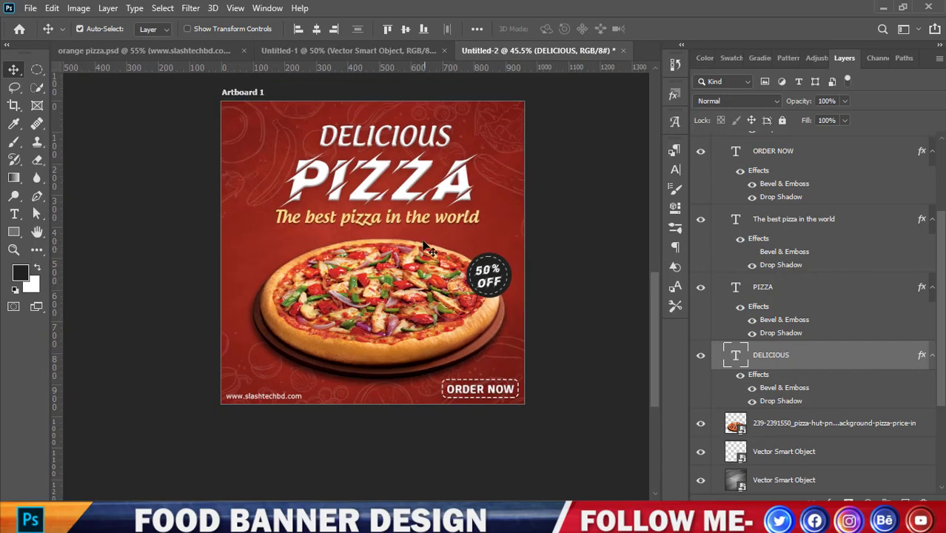
scroll(431, 310, up, 1)
key(ctrl+0)
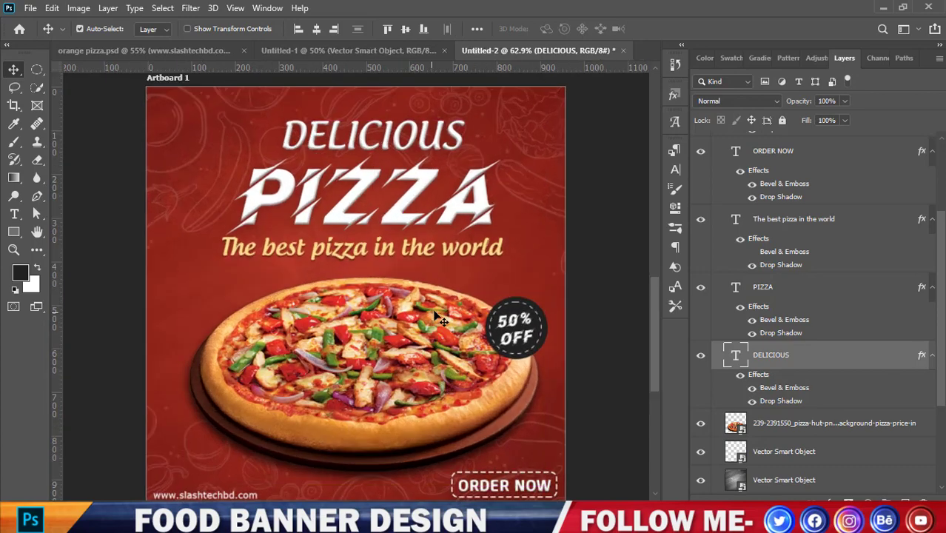
scroll(437, 315, down, 1)
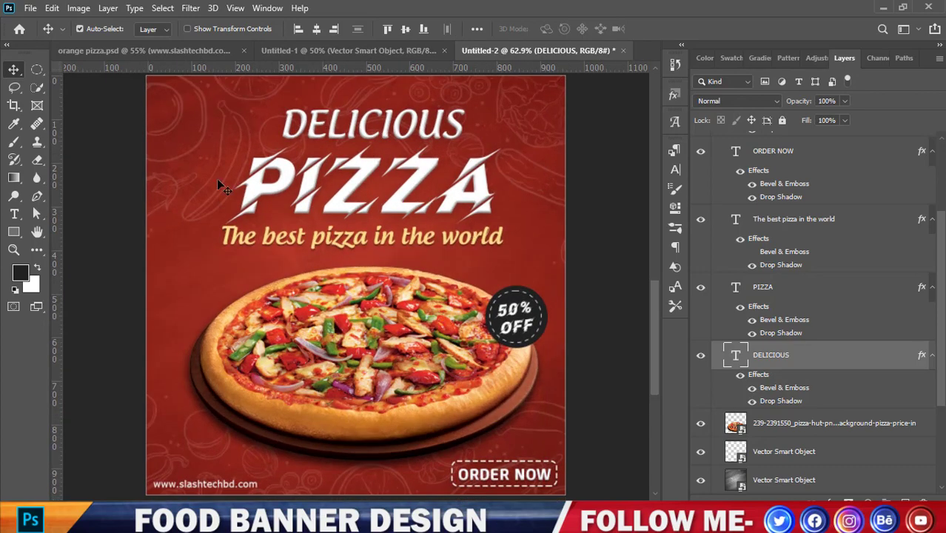